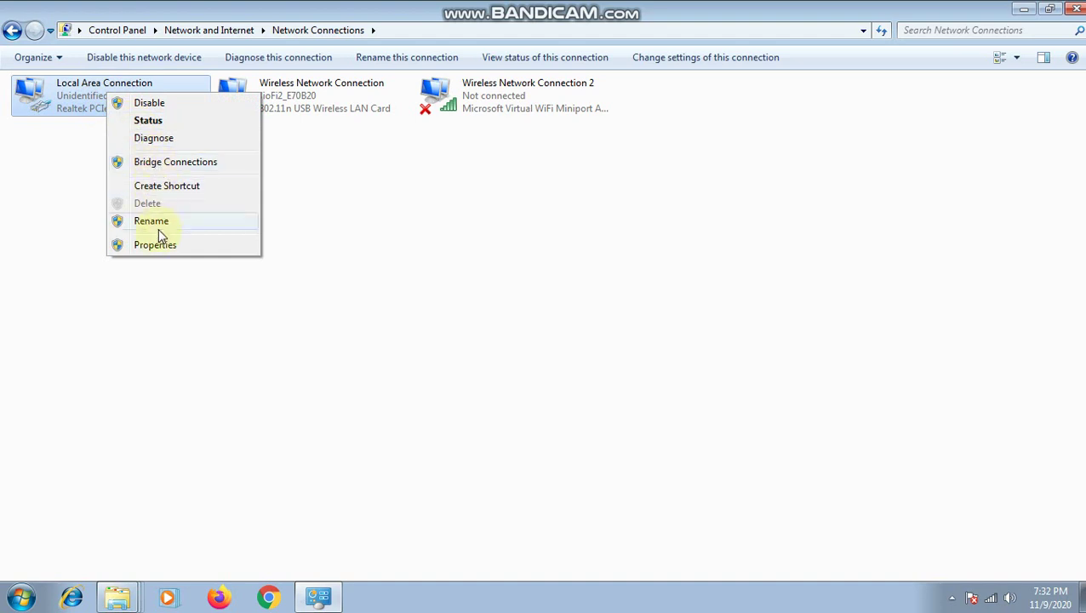
Step: In the Local Area Connection's TCP/IPv4 properties, switch to a manual address and set the IP address to 192.168.1.196
click(154, 244)
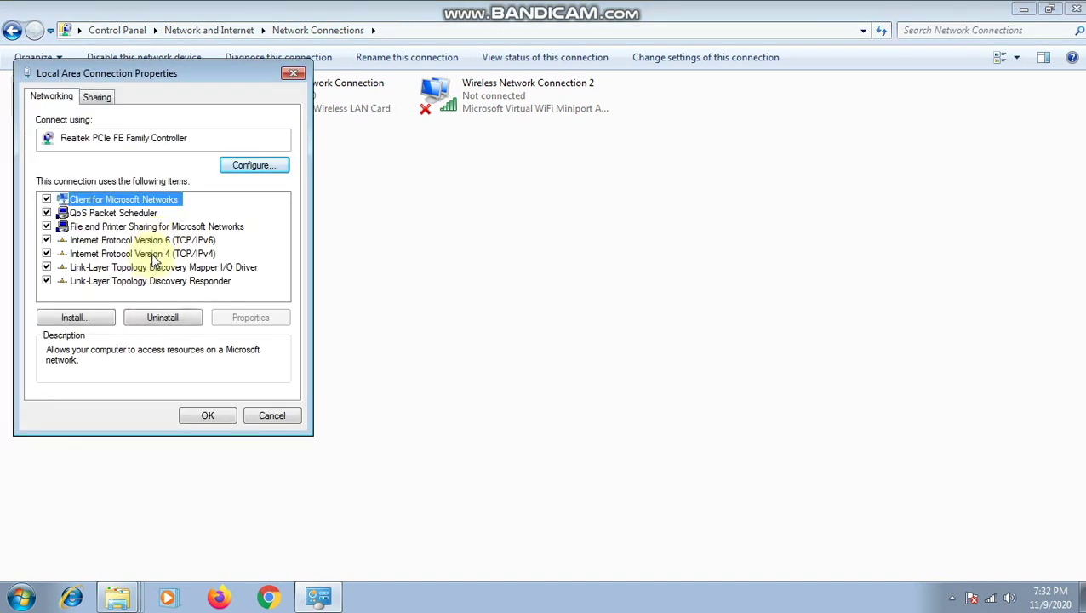
click(150, 252)
click(243, 317)
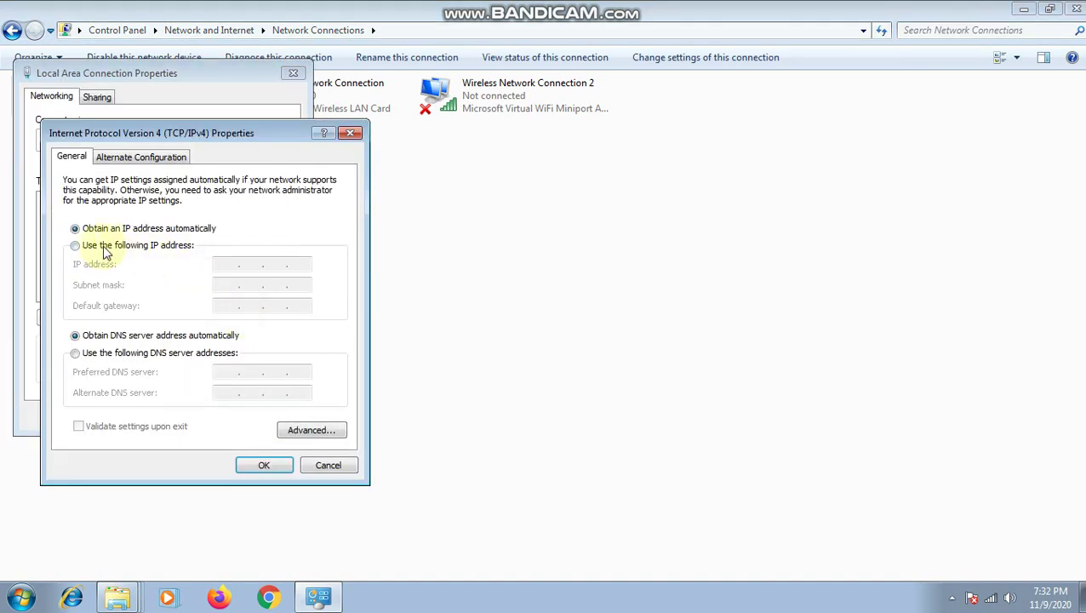
click(75, 245)
click(223, 264)
text(192.1)
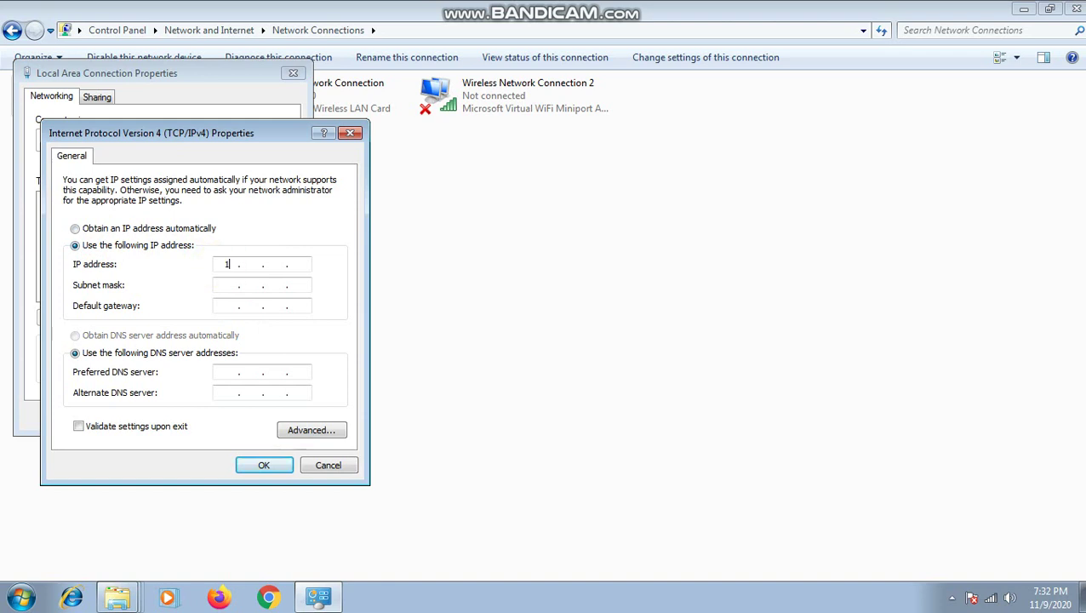
text(68.1.196)
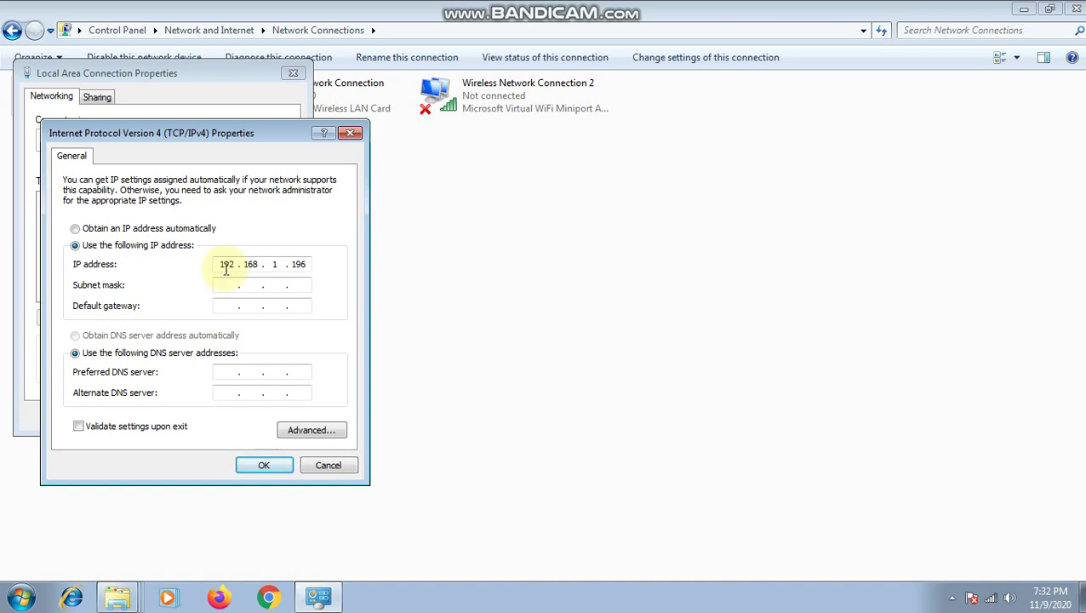
Step: Fill in subnet mask 255.255.255.0 and default gateway 192.168.1.1, and apply the Local Area Connection settings
click(229, 285)
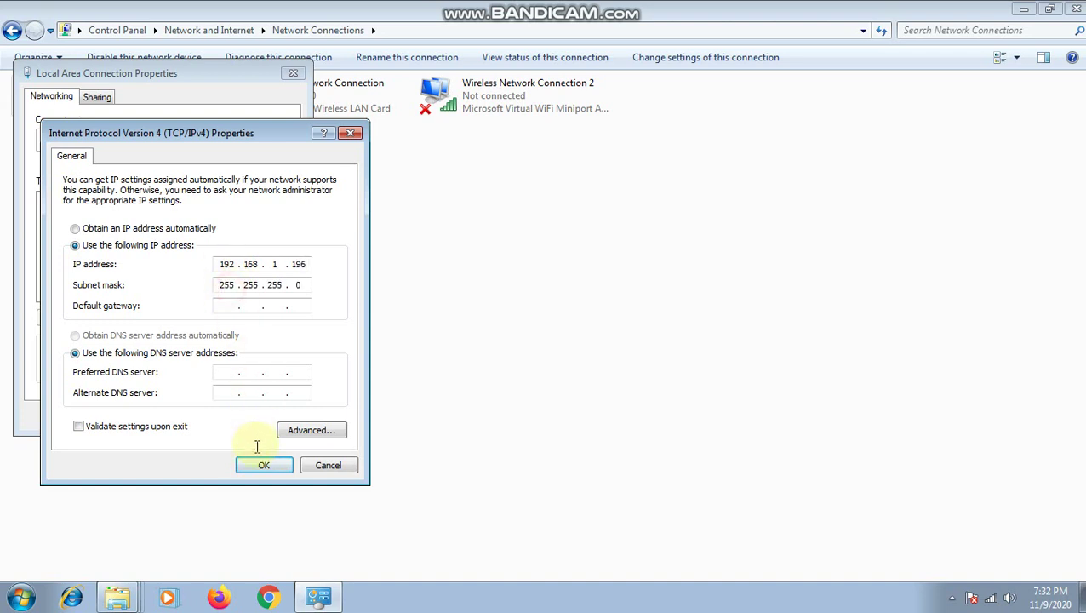
click(226, 305)
text(192 . 168 . 1 . 1)
click(264, 474)
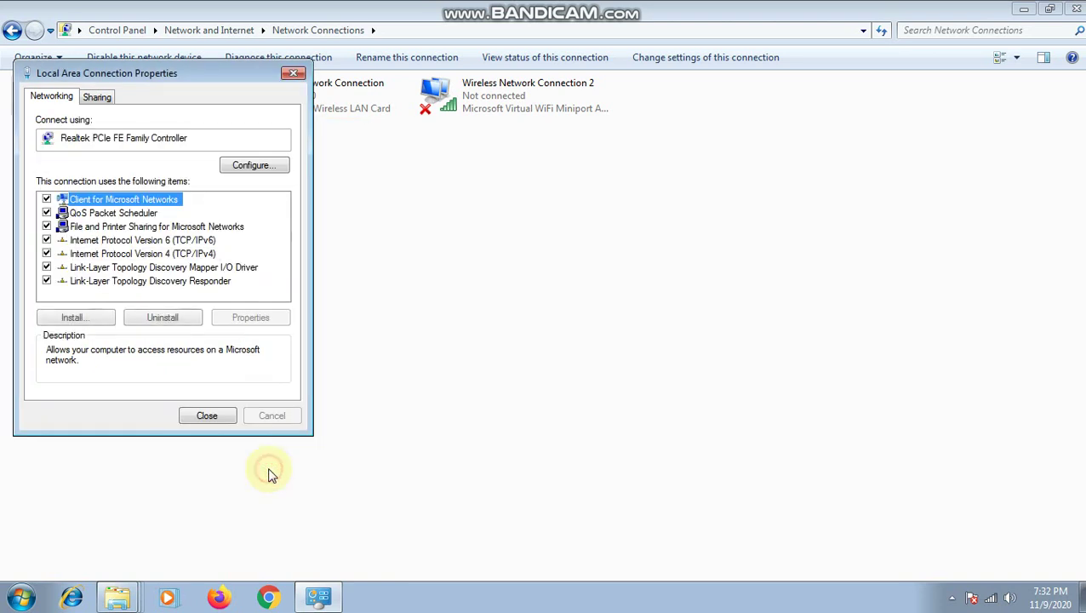
click(206, 418)
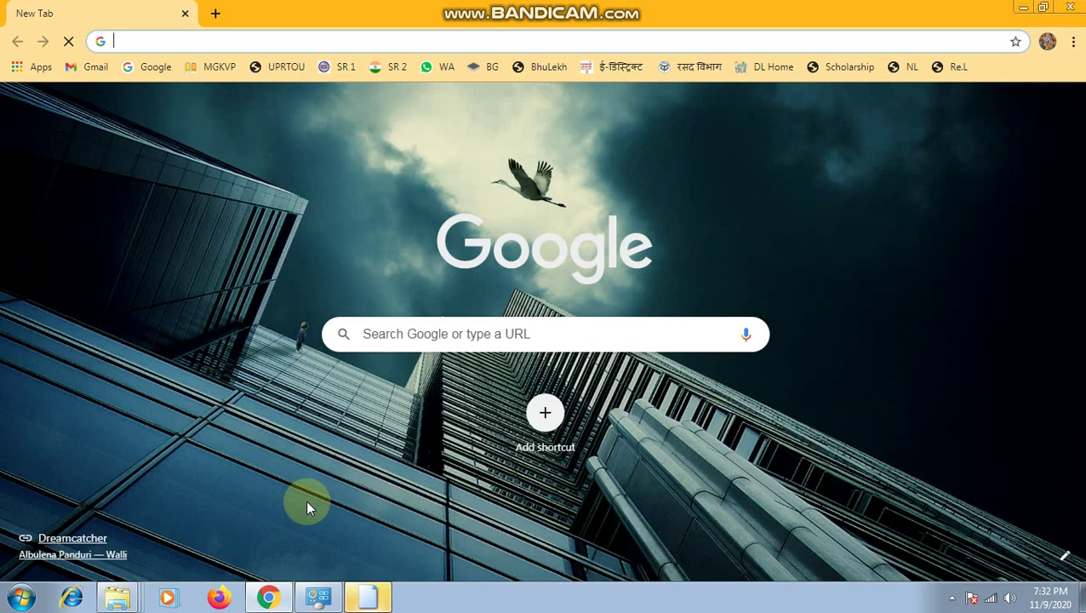
Step: In Chrome, search for canon support india and open the Support - Canon India page
text(CANON SUPPR)
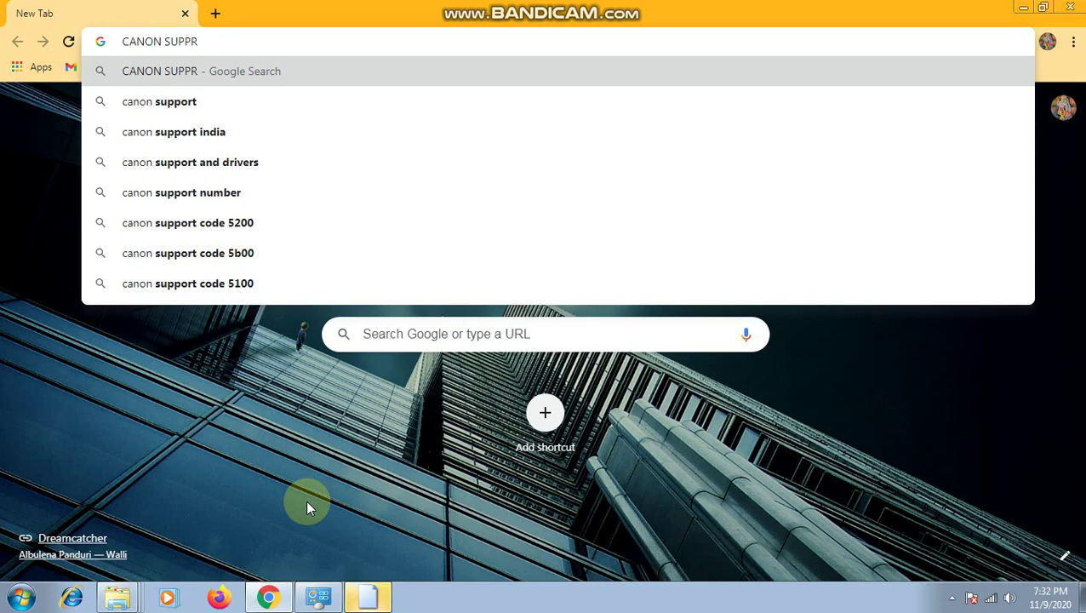
click(254, 131)
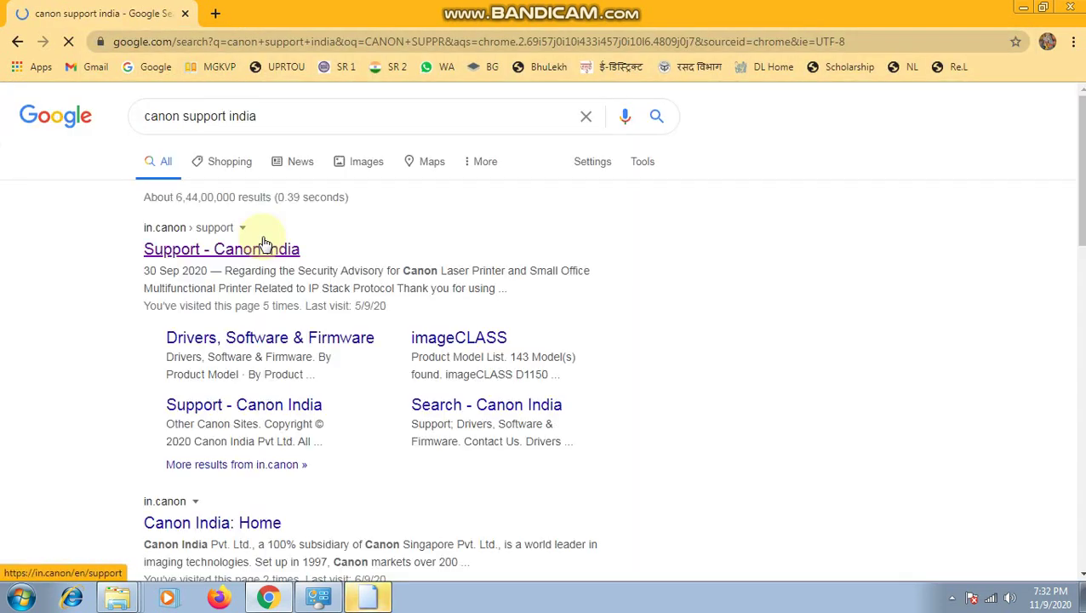
click(267, 248)
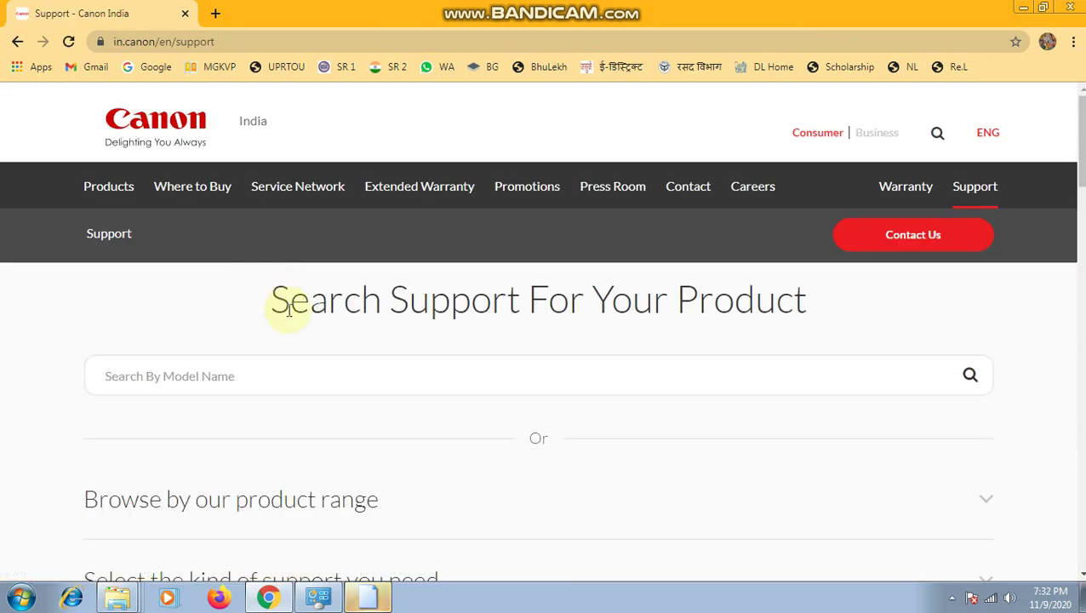
Step: Browse the product range, choose Business MultiFunctional Devices and dismiss the network error dialog
scroll(272, 375, down, 1)
click(285, 423)
scroll(291, 429, down, 4)
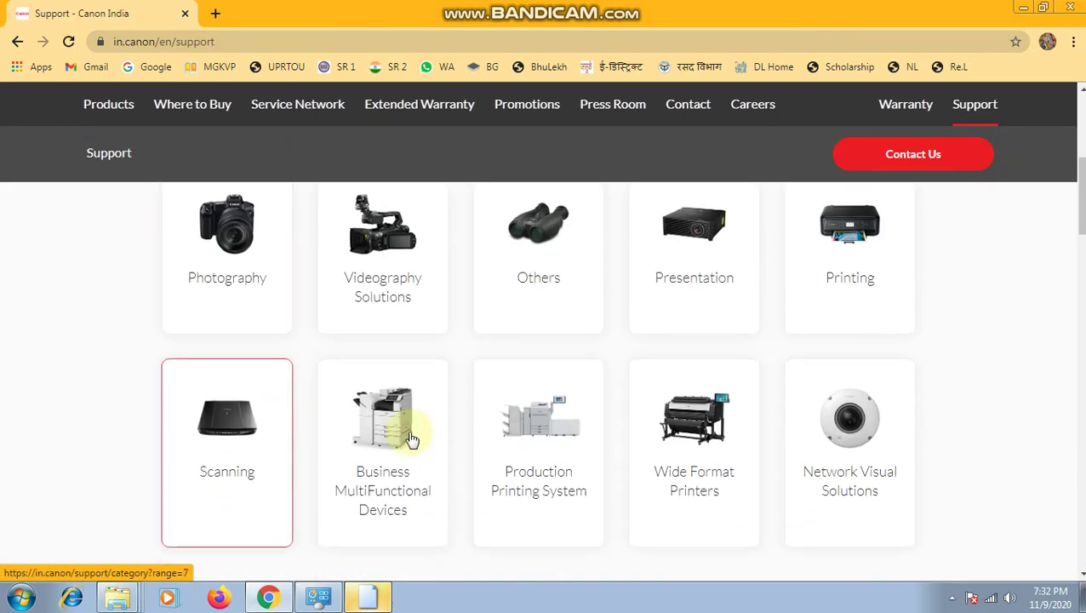
click(392, 436)
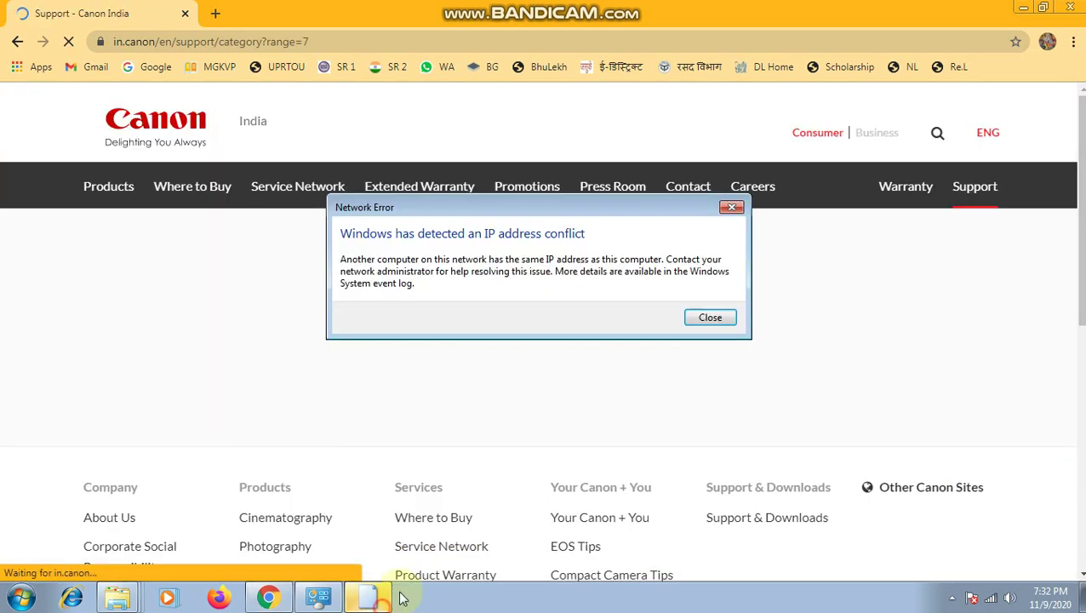
click(709, 316)
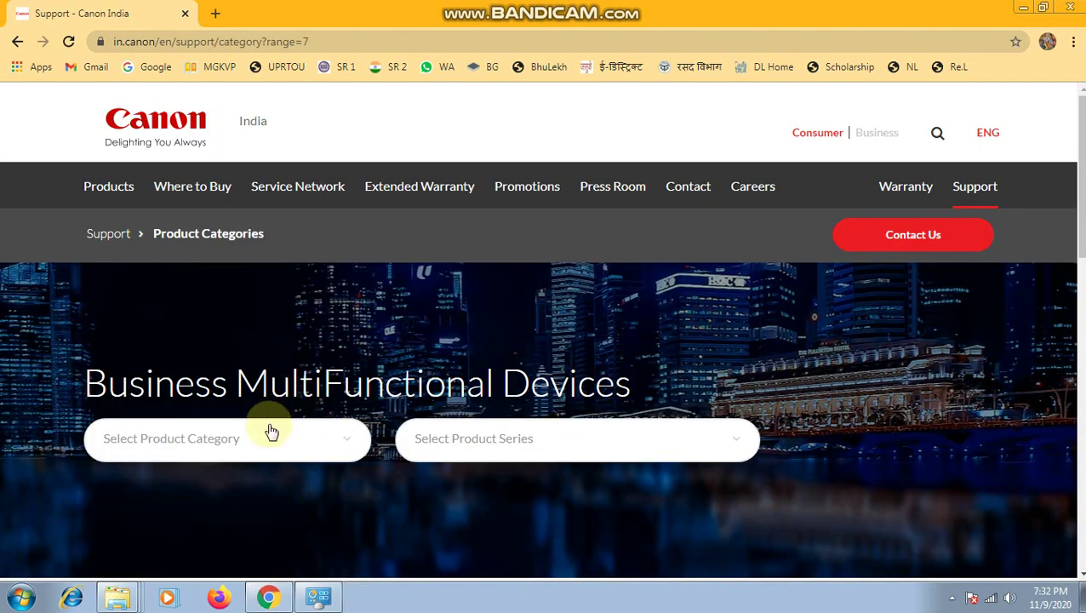
Step: Choose imageRUNNER as both product category and product series, and open the imageRUNNER 3245 support page
click(270, 432)
click(197, 537)
click(508, 449)
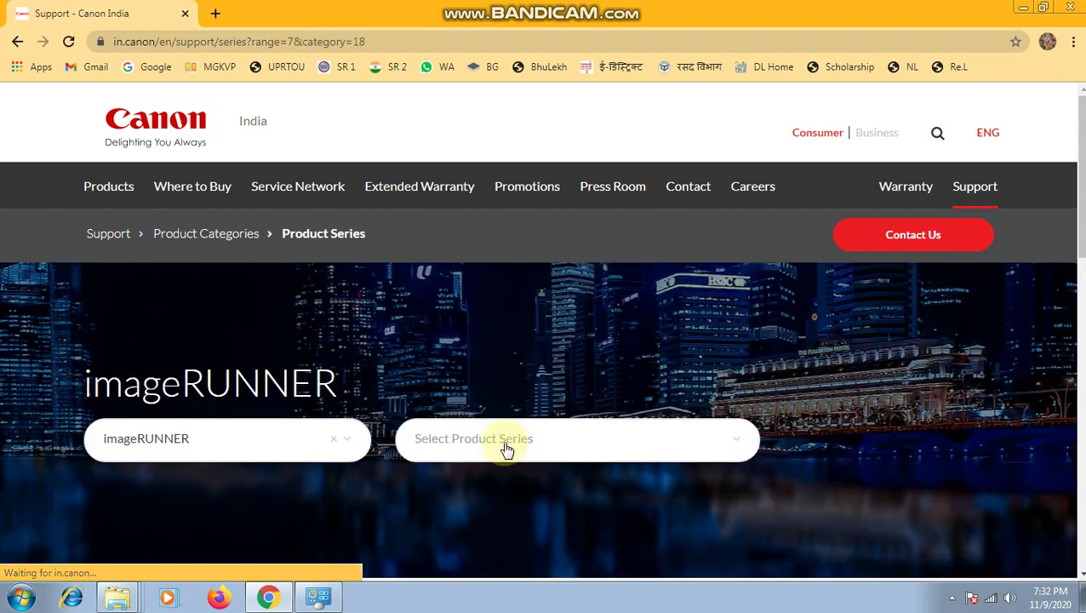
click(508, 449)
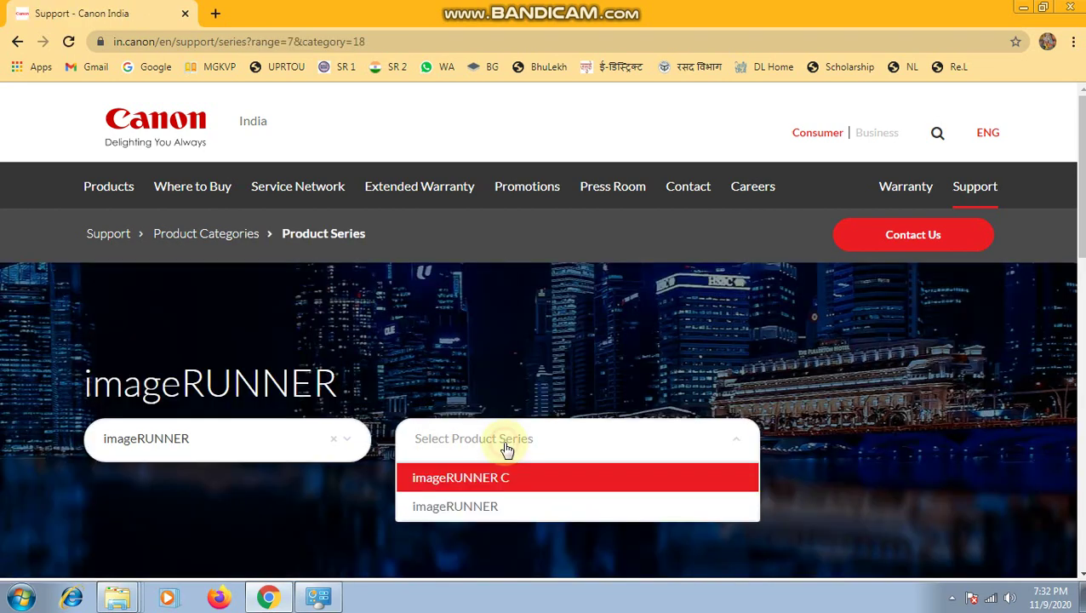
click(498, 508)
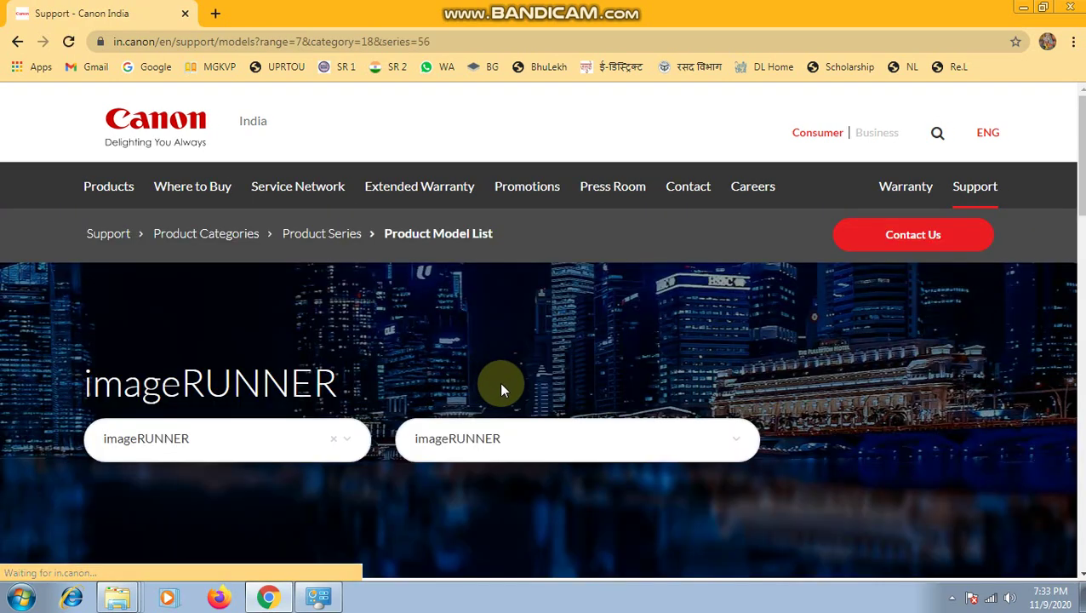
click(849, 300)
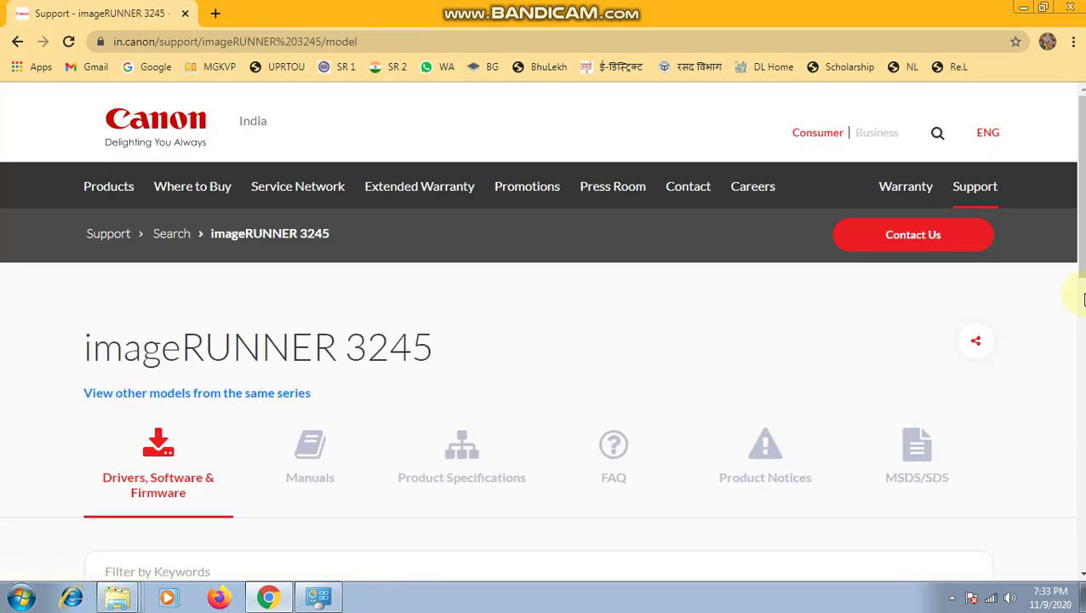
Step: Find the [Windows 32bit] UFR II Printer Driver V15.00 among the model's drivers and start its download
scroll(1083, 298, down, 10)
scroll(1083, 298, up, 7)
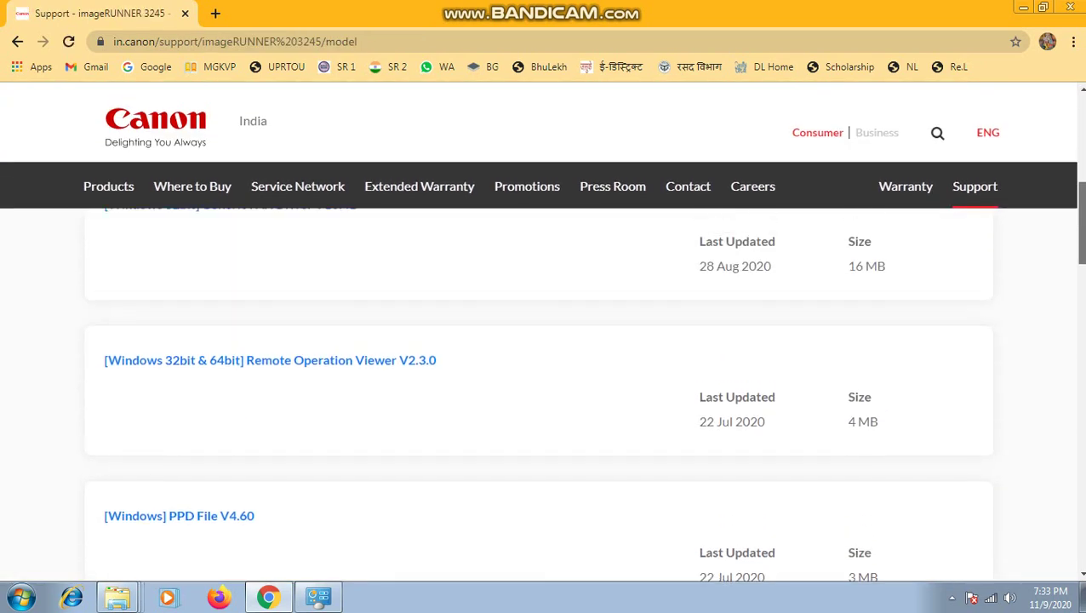
scroll(1083, 297, down, 6)
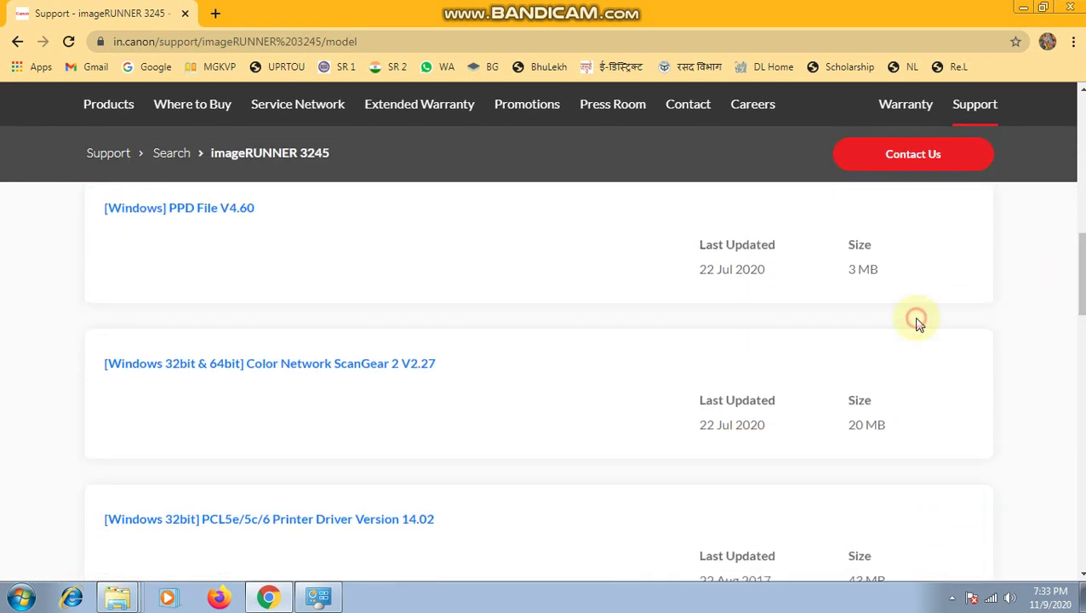
scroll(851, 320, down, 4)
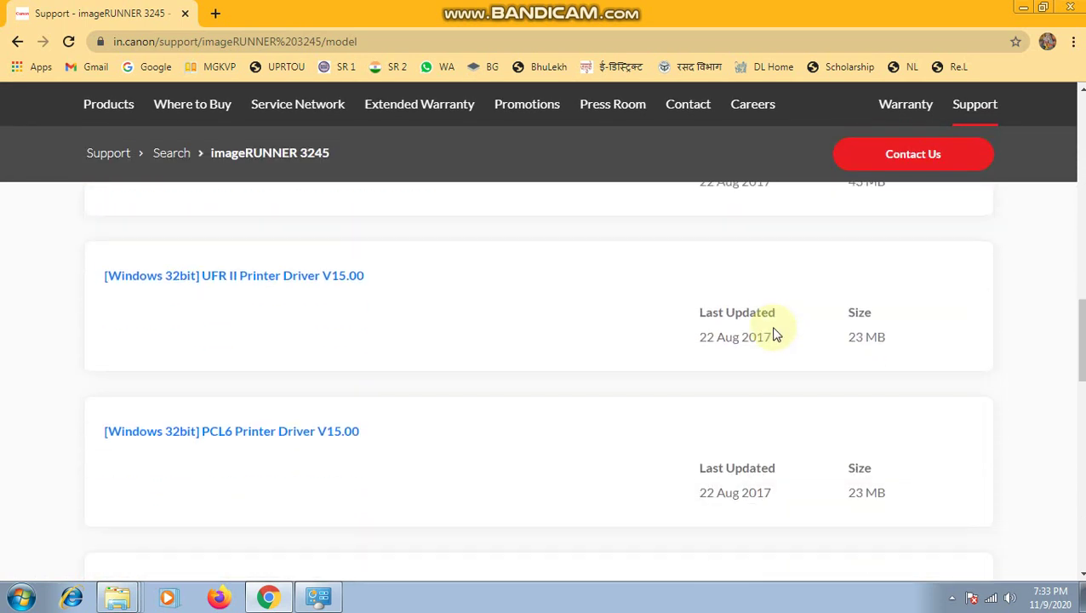
click(273, 288)
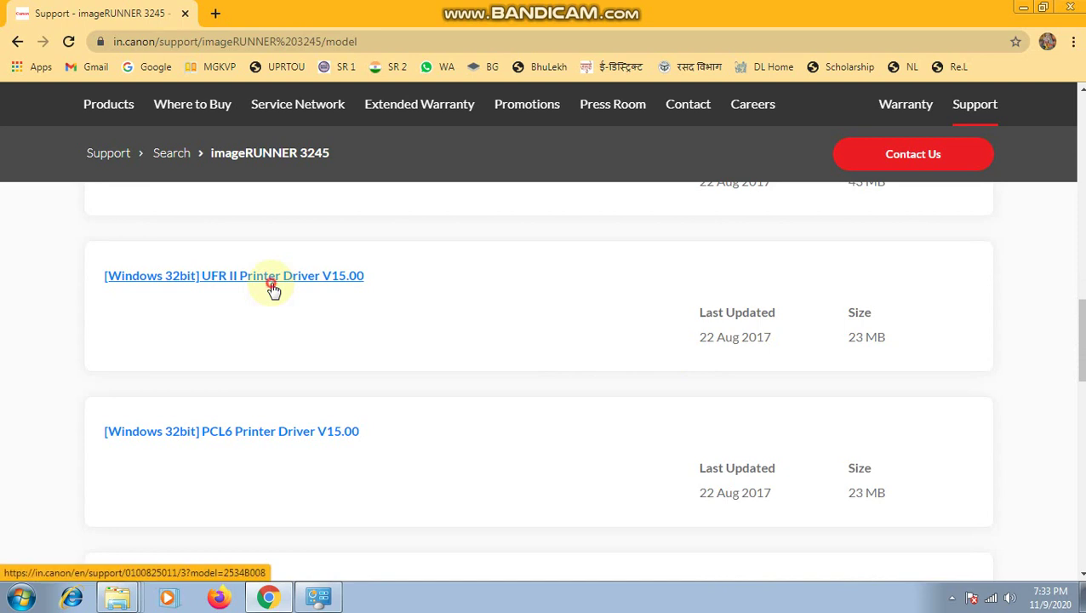
click(558, 466)
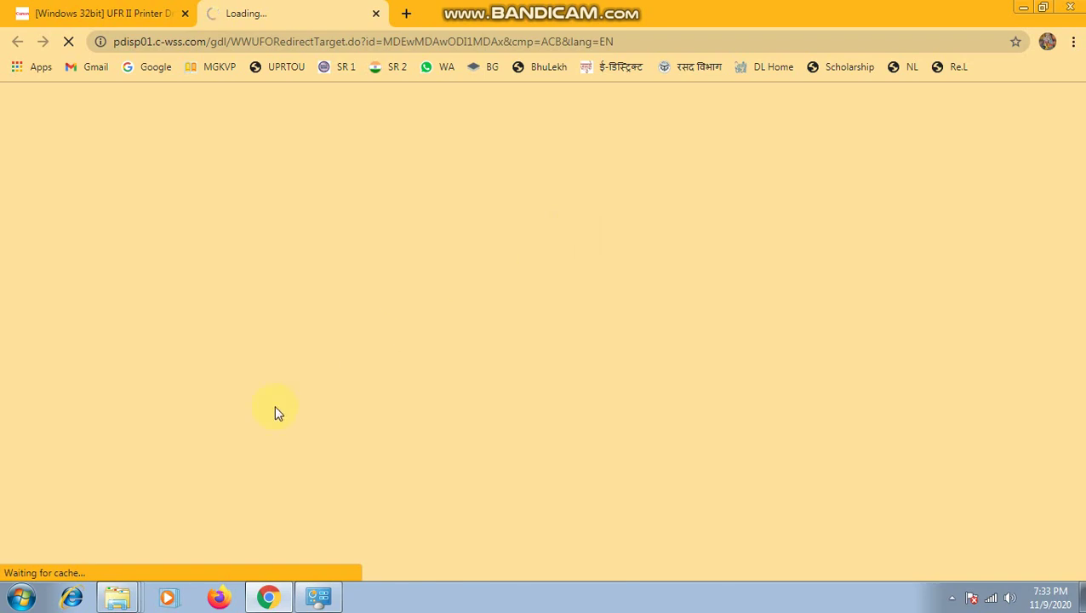
Step: Close all open Windows Explorer windows and save the UFRII_Driver_V1500_W32_uk_EN_02 installer to the Desktop
right_click(116, 599)
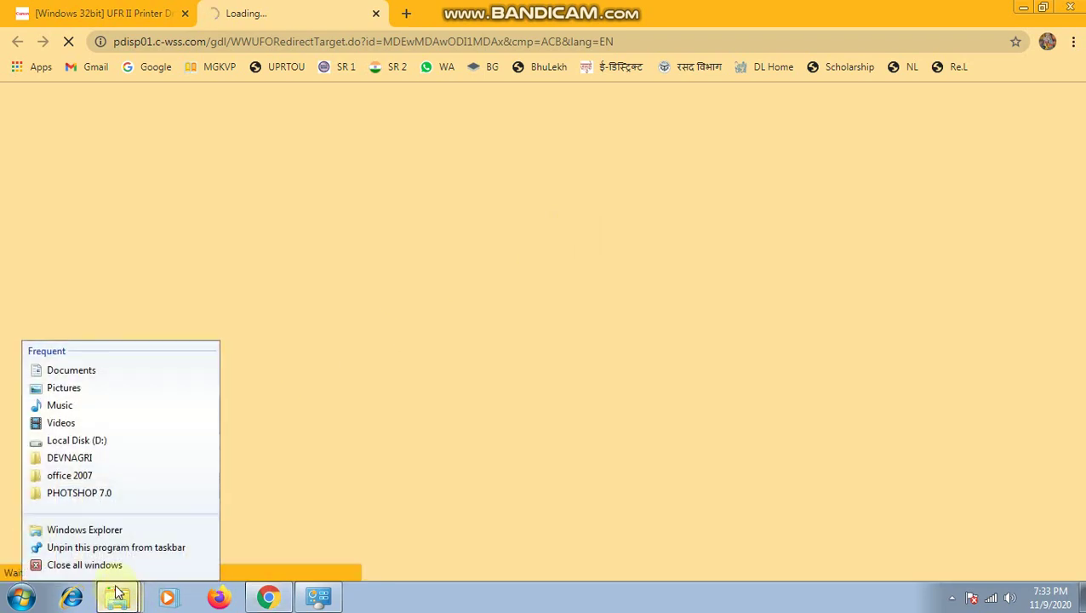
click(116, 565)
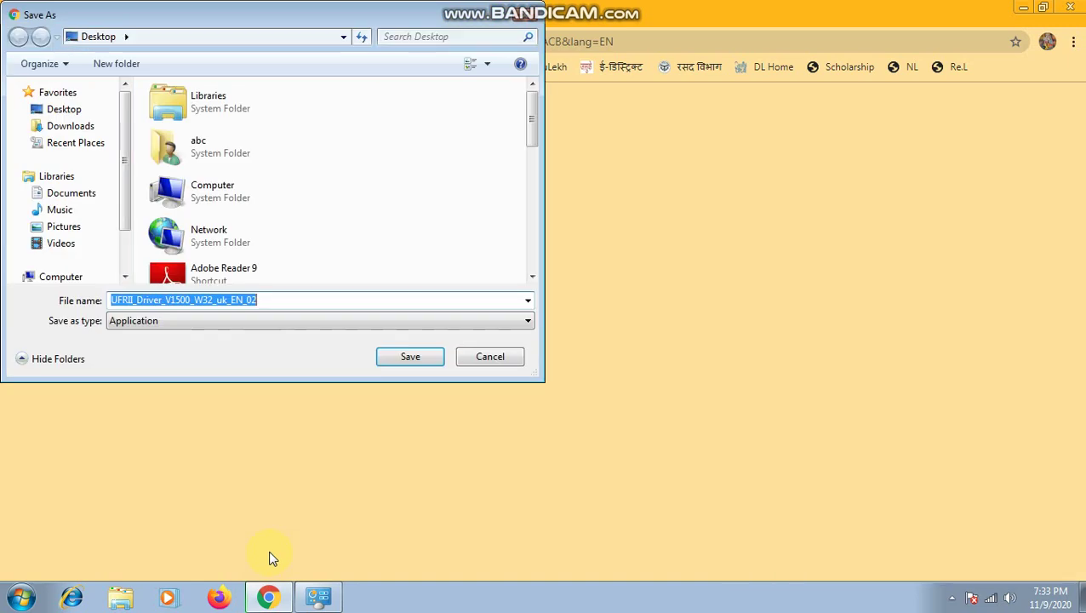
click(75, 112)
click(407, 356)
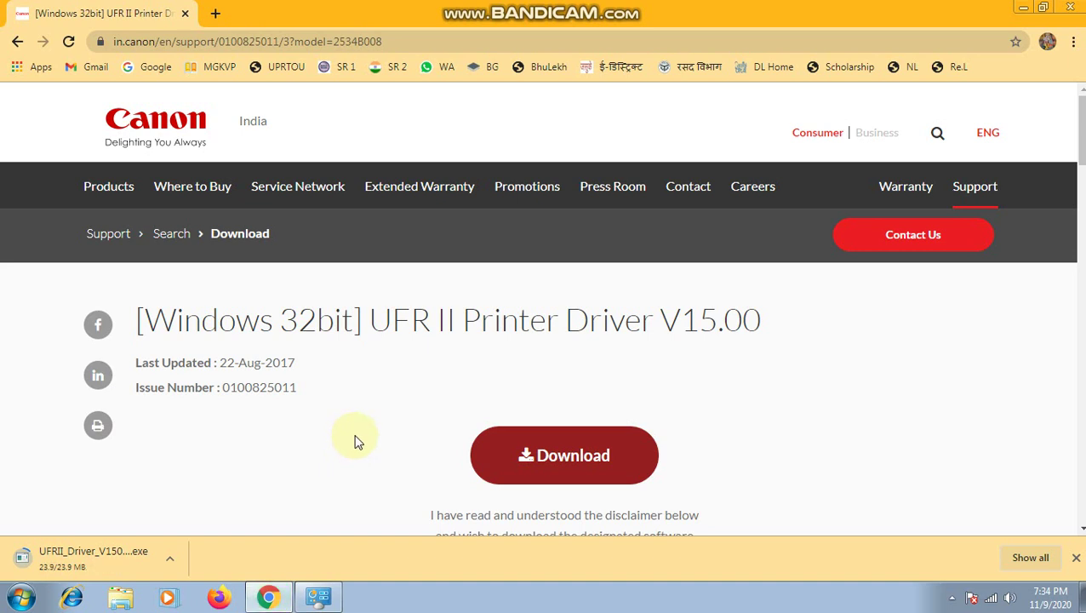
Step: Clear the browser and Network Connections from the desktop, extract the downloaded driver package and open its extracted folder
click(1071, 7)
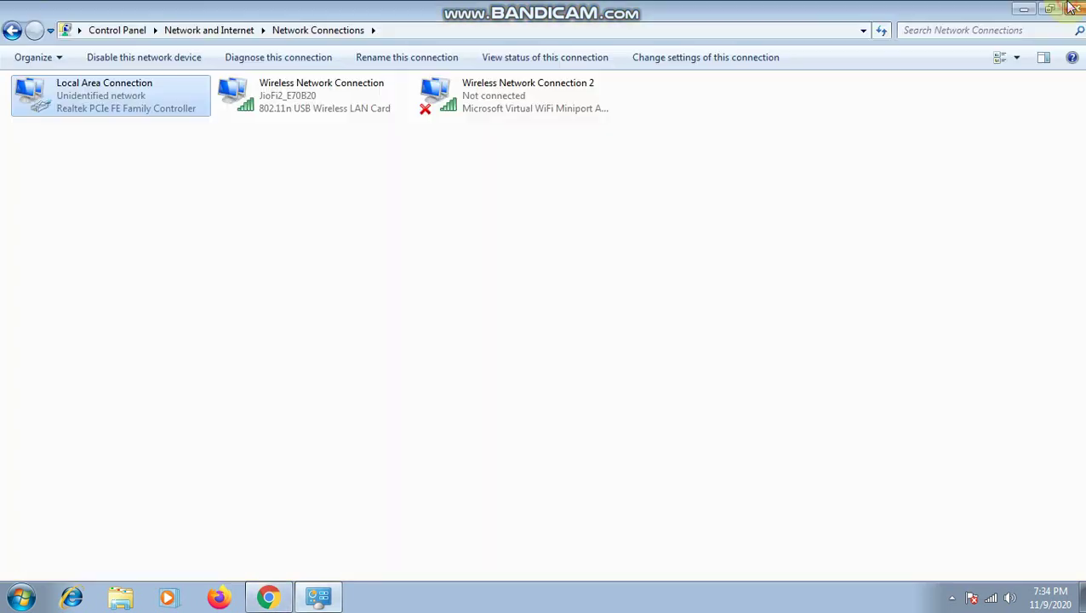
click(1021, 10)
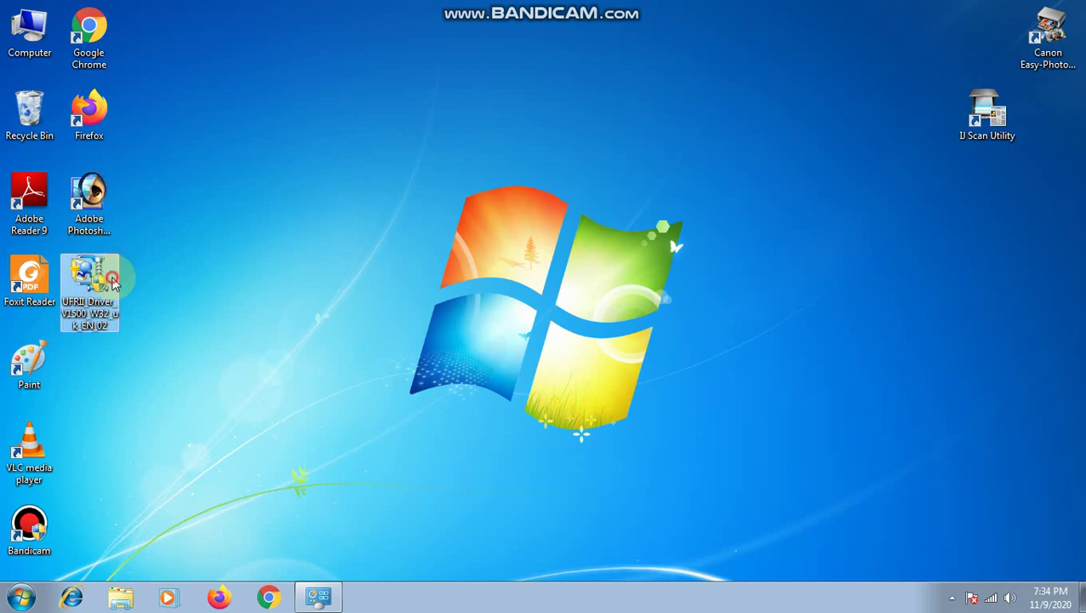
double_click(114, 283)
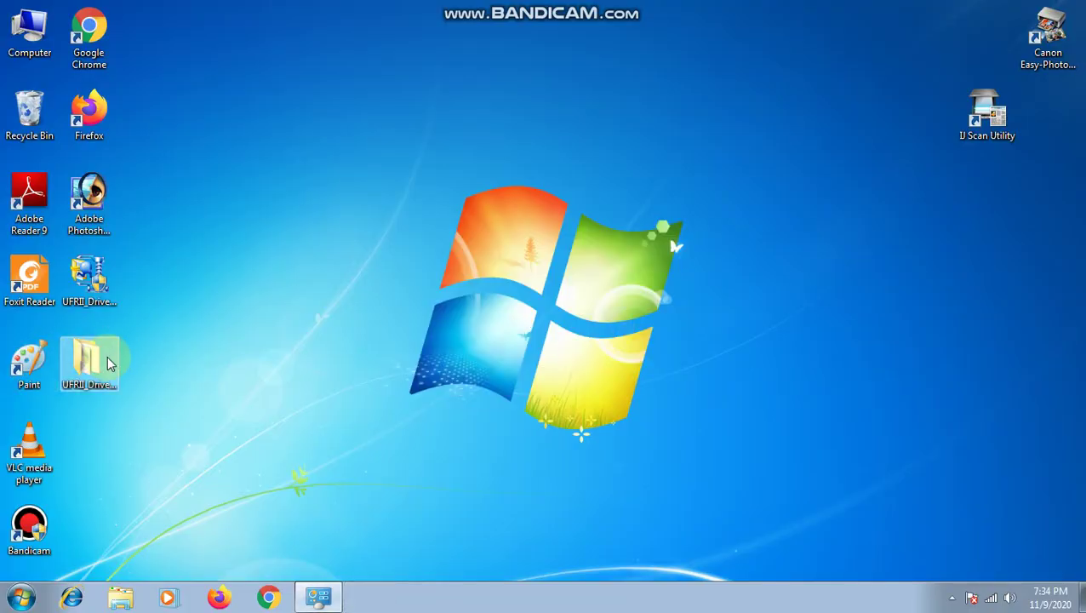
double_click(86, 361)
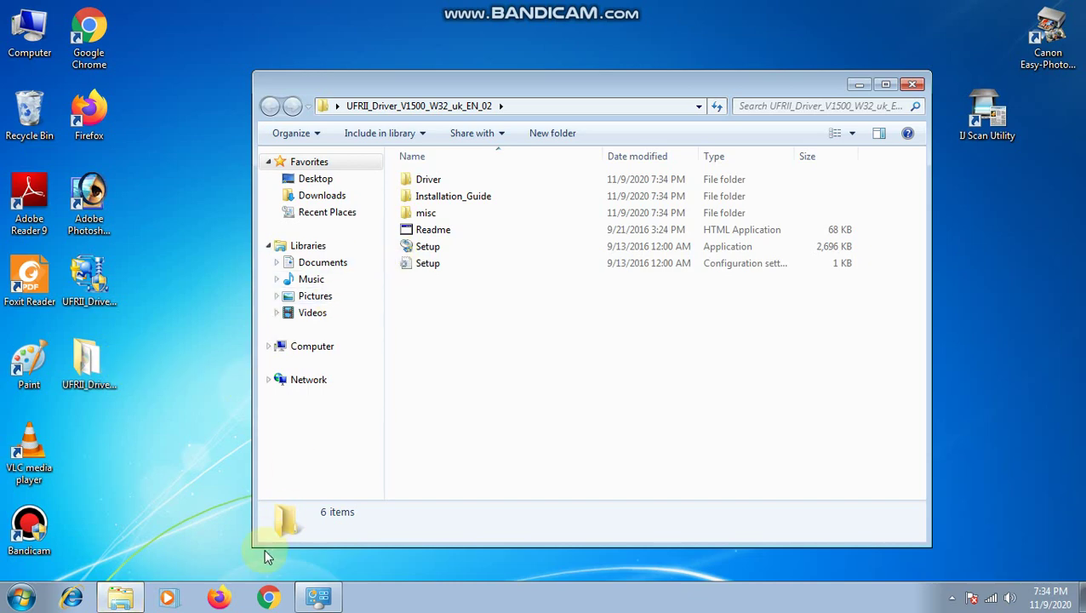
Step: Restore the Network Connections window, run the Setup application from the driver folder and minimize that folder
click(322, 597)
click(116, 601)
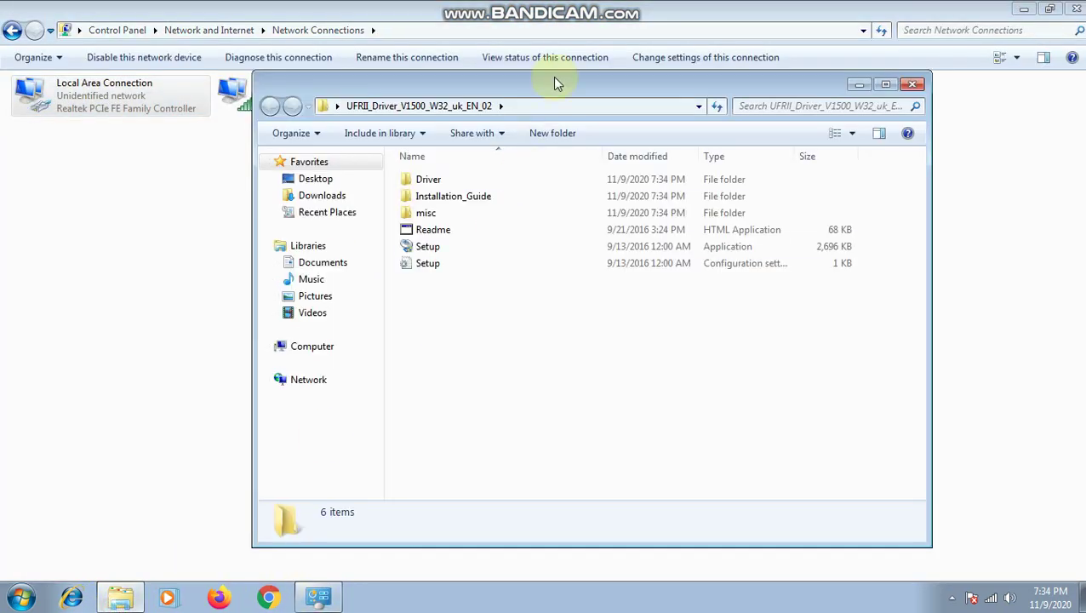
drag(553, 78, 571, 179)
click(472, 349)
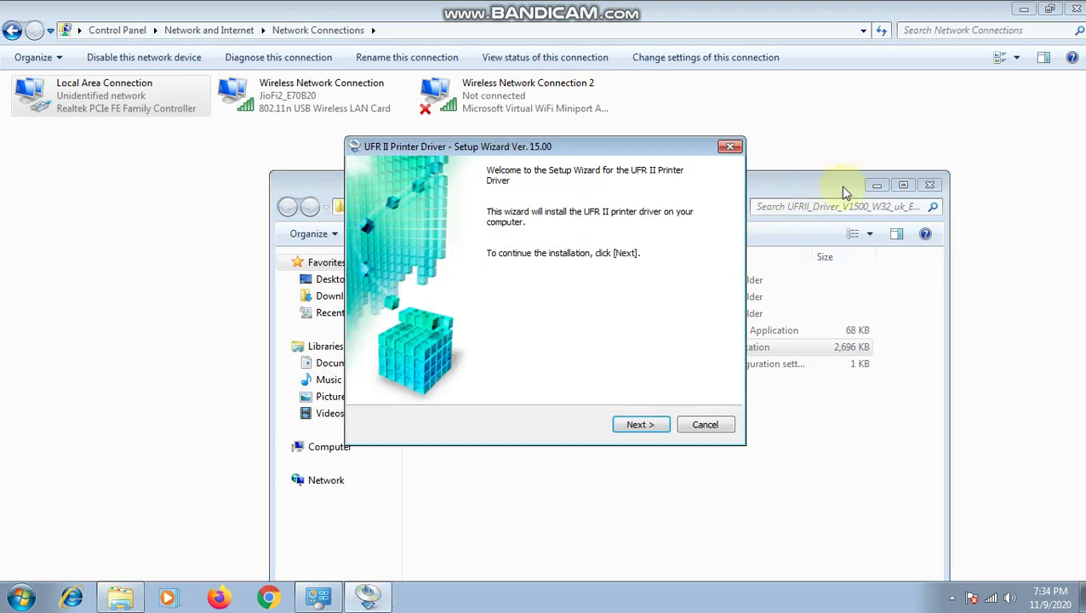
click(881, 188)
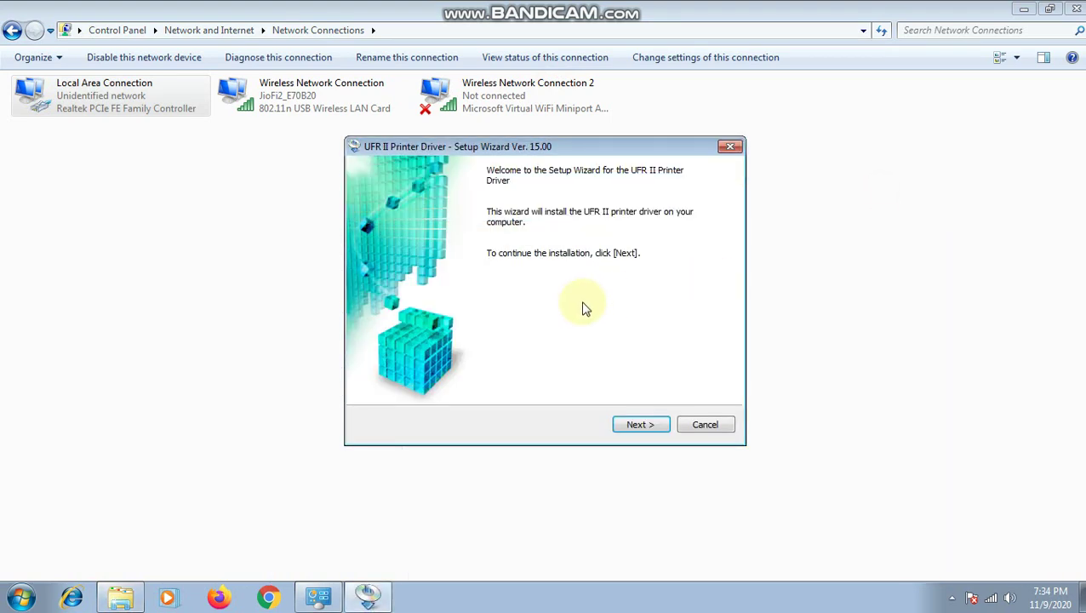
Step: Advance the UFR II setup wizard with Search for Network Printers to Install and show the IPv6 devices list
click(641, 425)
click(641, 425)
click(492, 265)
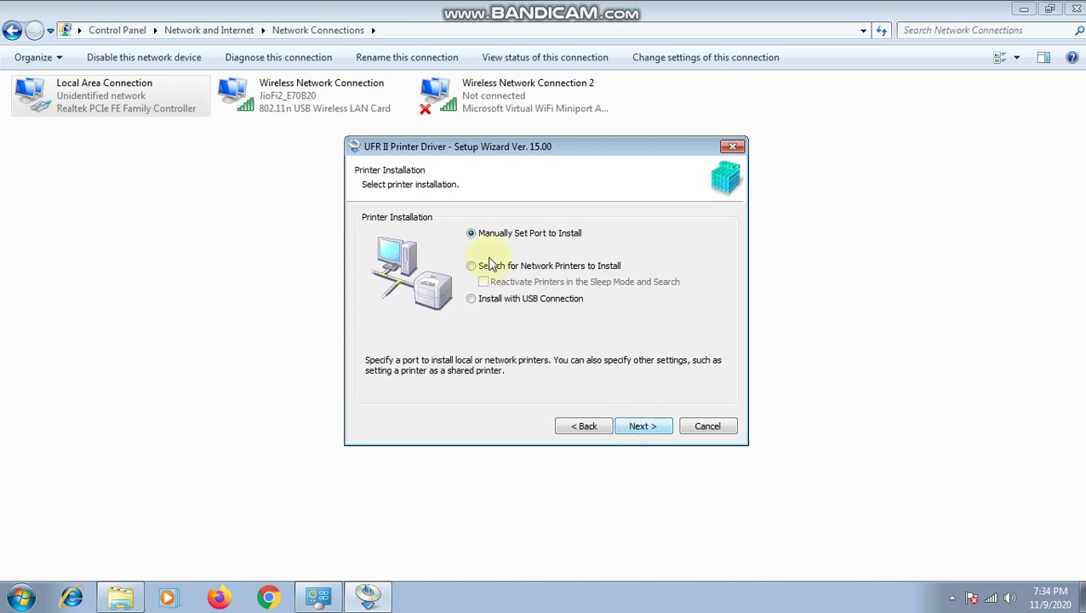
click(637, 426)
click(637, 427)
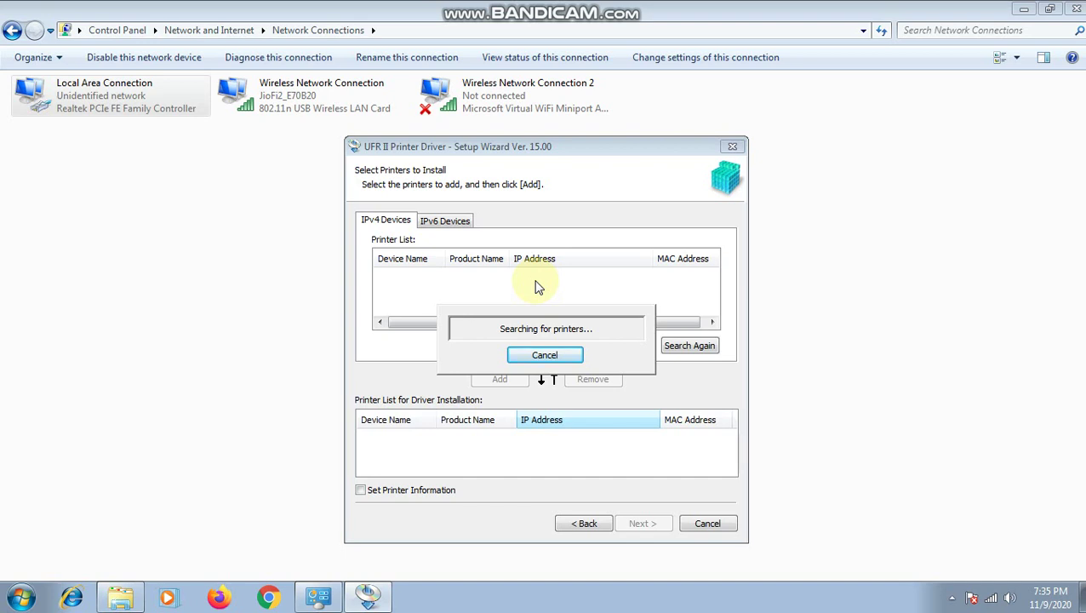
click(458, 220)
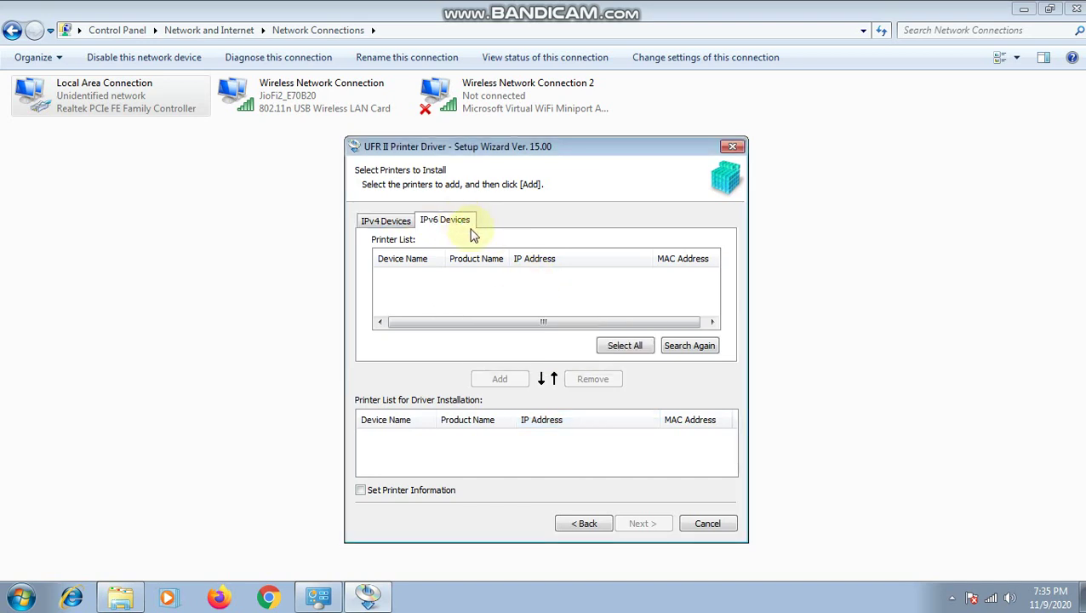
Step: Disable and re-enable the Local Area Connection, and bring the UFR II setup wizard back to the front
click(472, 285)
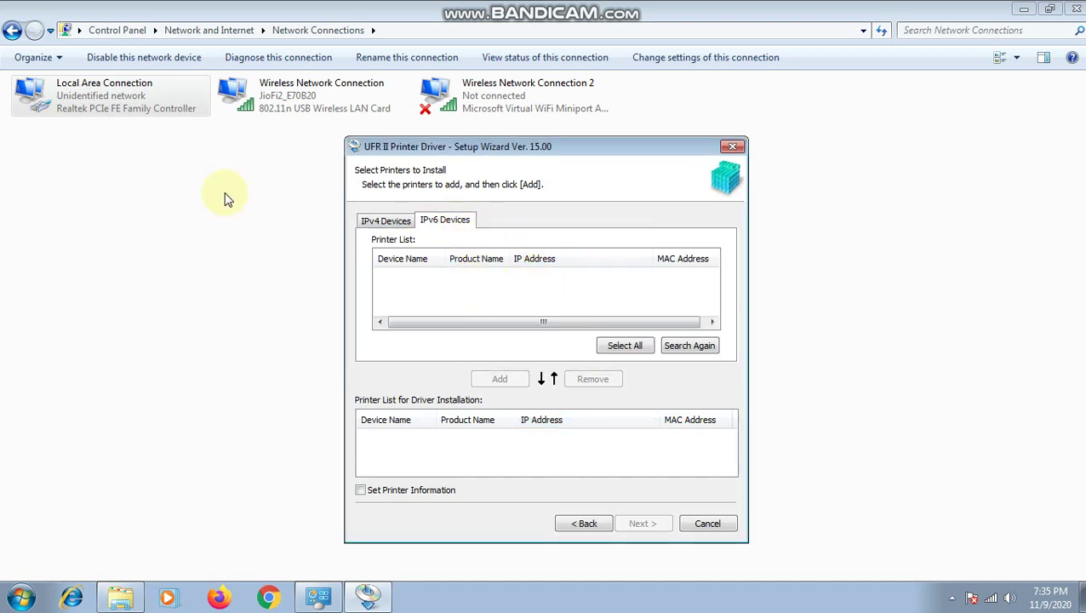
right_click(123, 96)
click(145, 110)
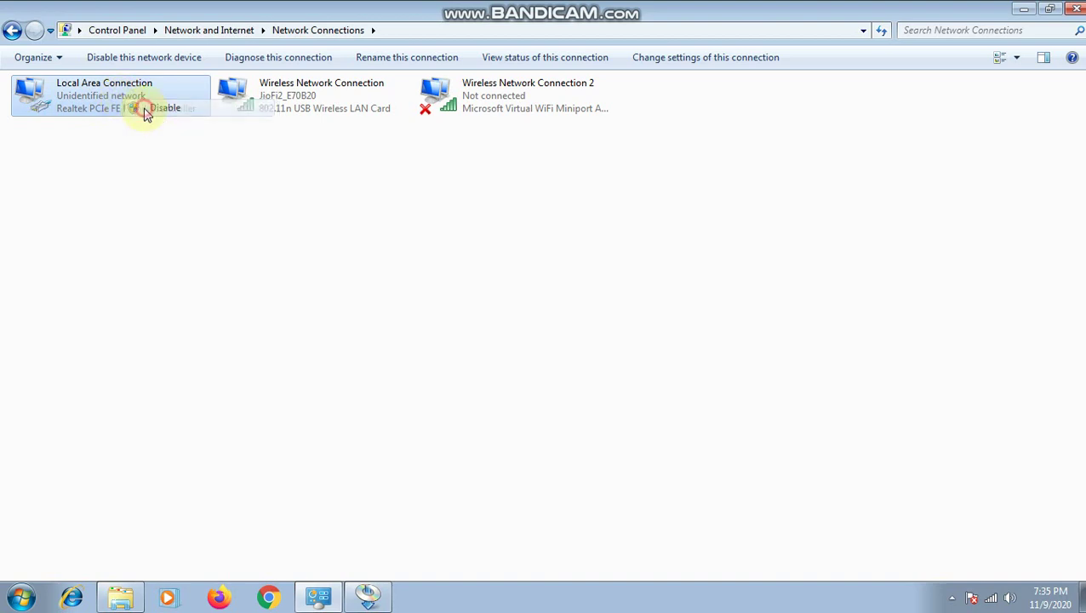
right_click(138, 109)
click(147, 116)
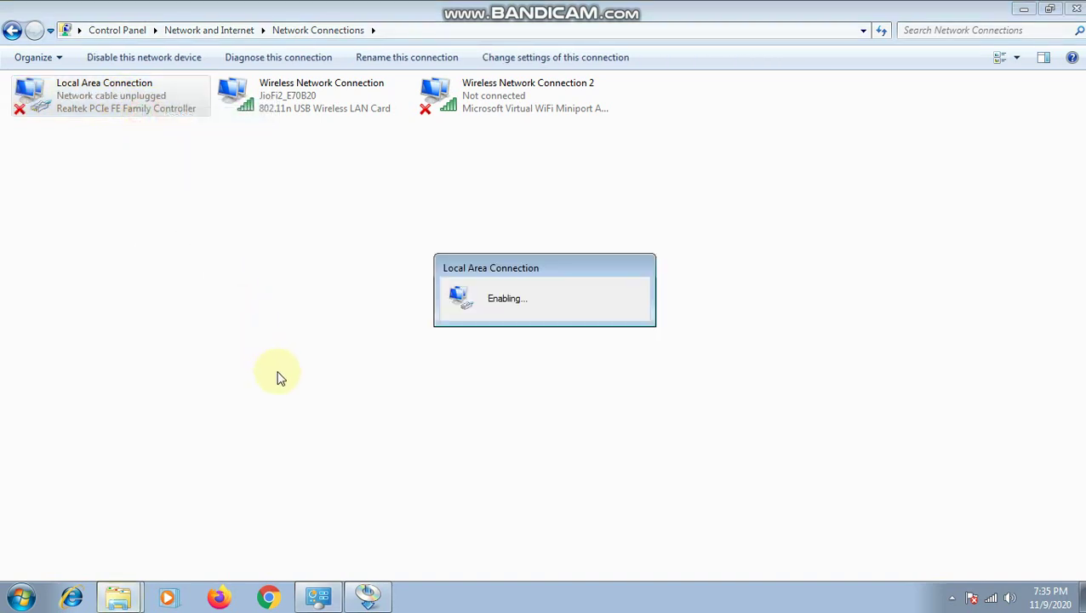
click(368, 596)
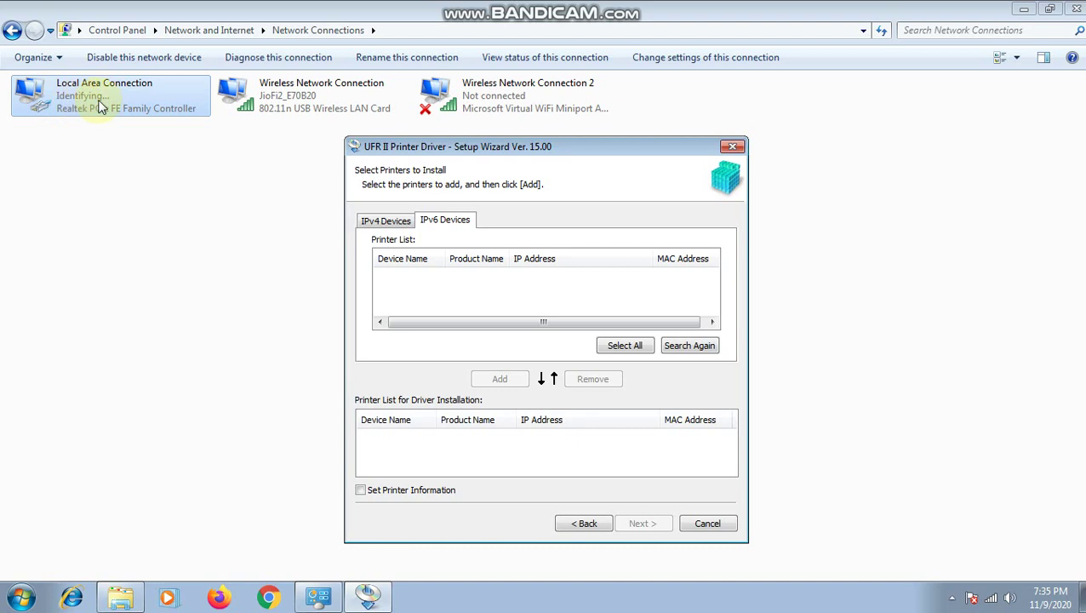
Step: Search again for IPv6 printers, add the iR3245 to the driver installation list and continue to the settings confirmation
click(682, 347)
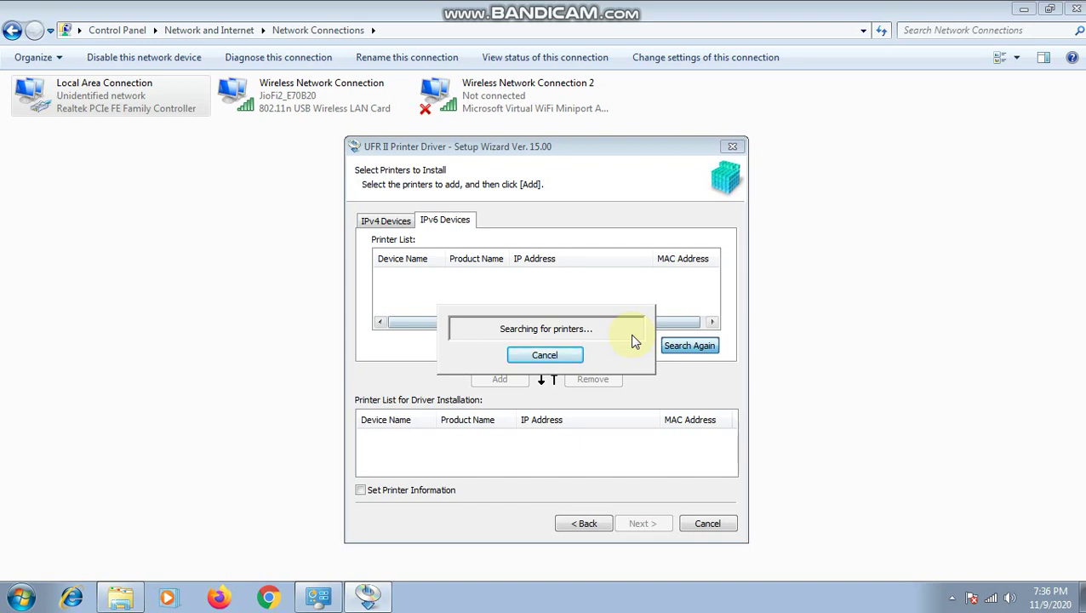
click(566, 274)
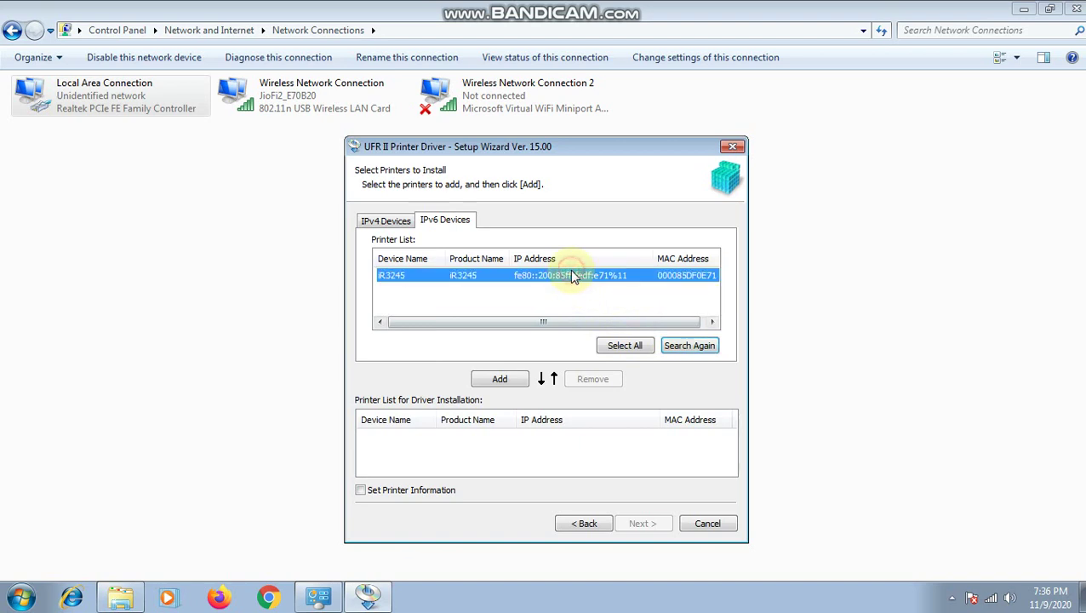
click(624, 345)
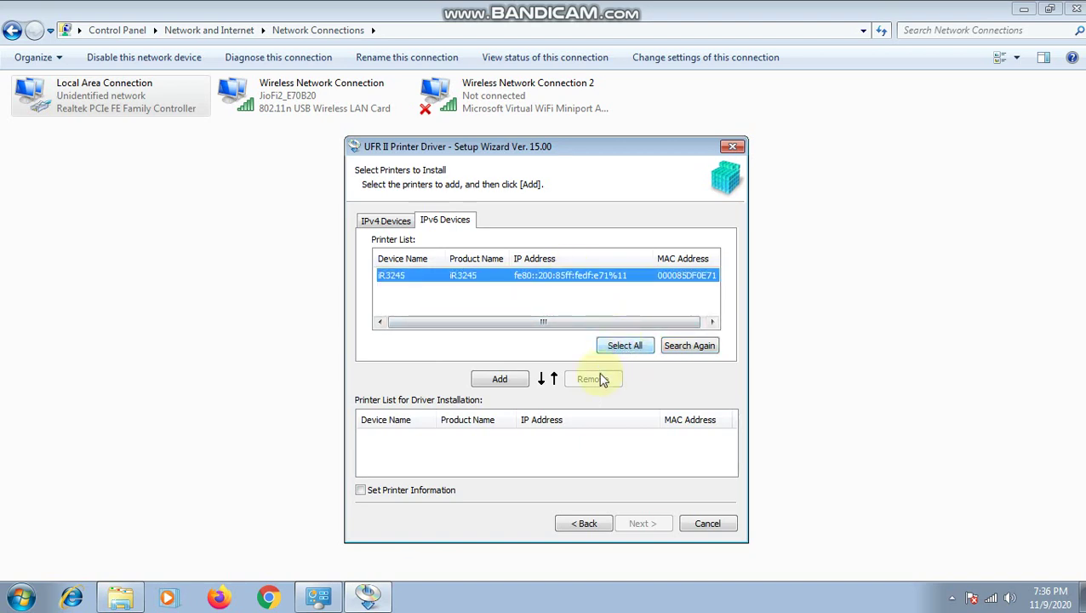
click(499, 378)
click(638, 524)
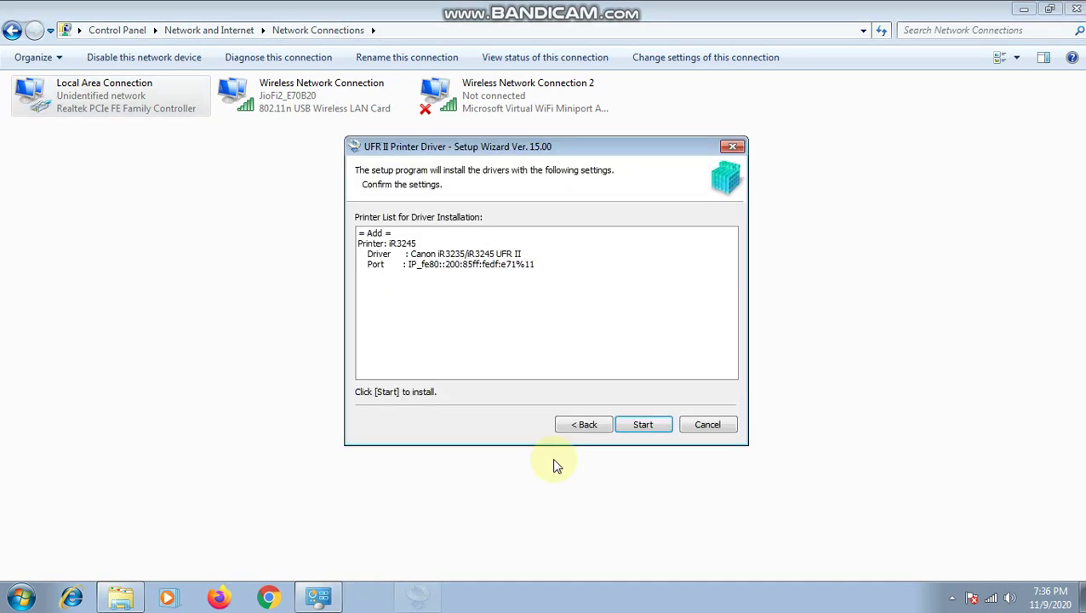
Step: Start and confirm the driver installation, close Network Connections while it runs, and exit the wizard without restarting the computer
click(645, 424)
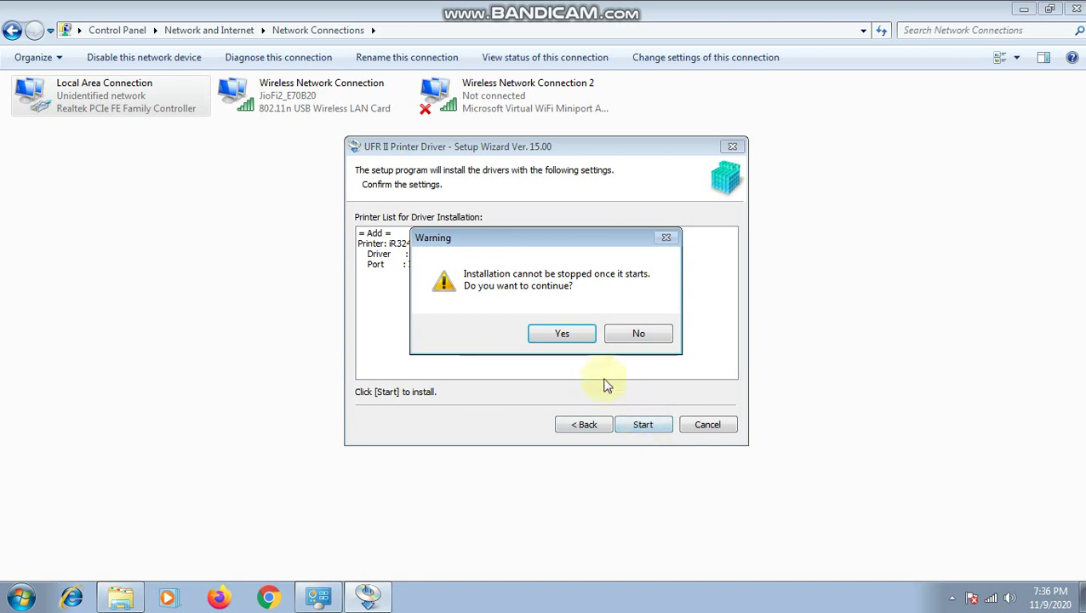
click(561, 334)
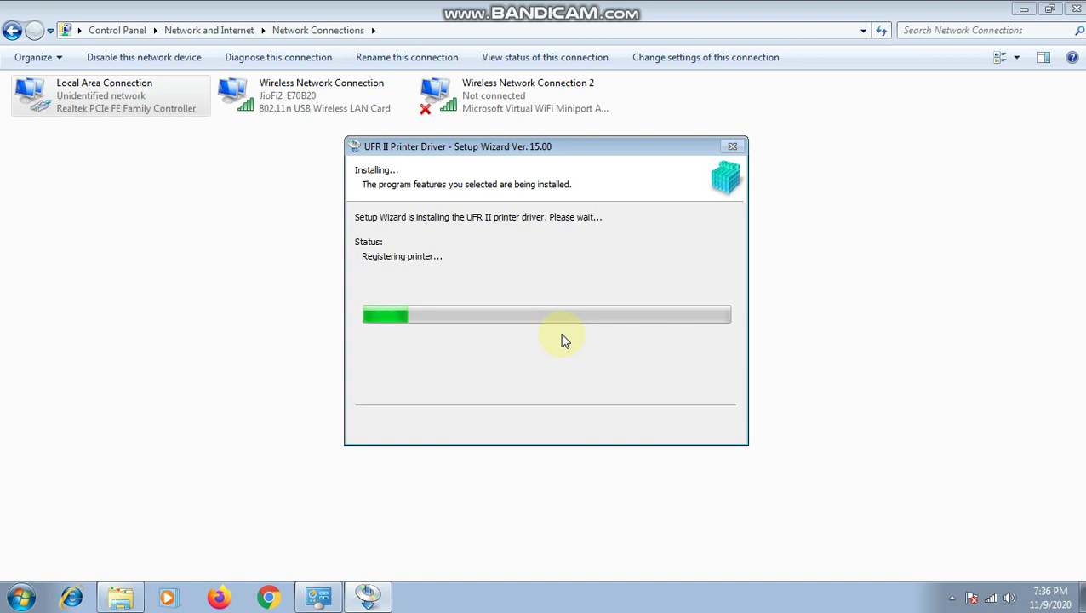
click(1075, 8)
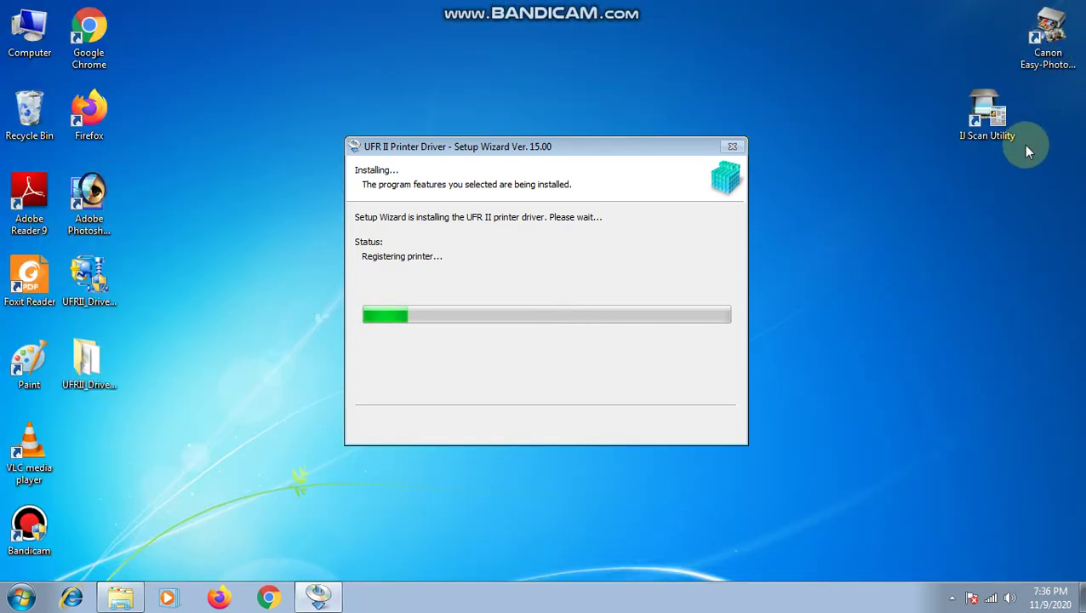
right_click(874, 211)
click(913, 254)
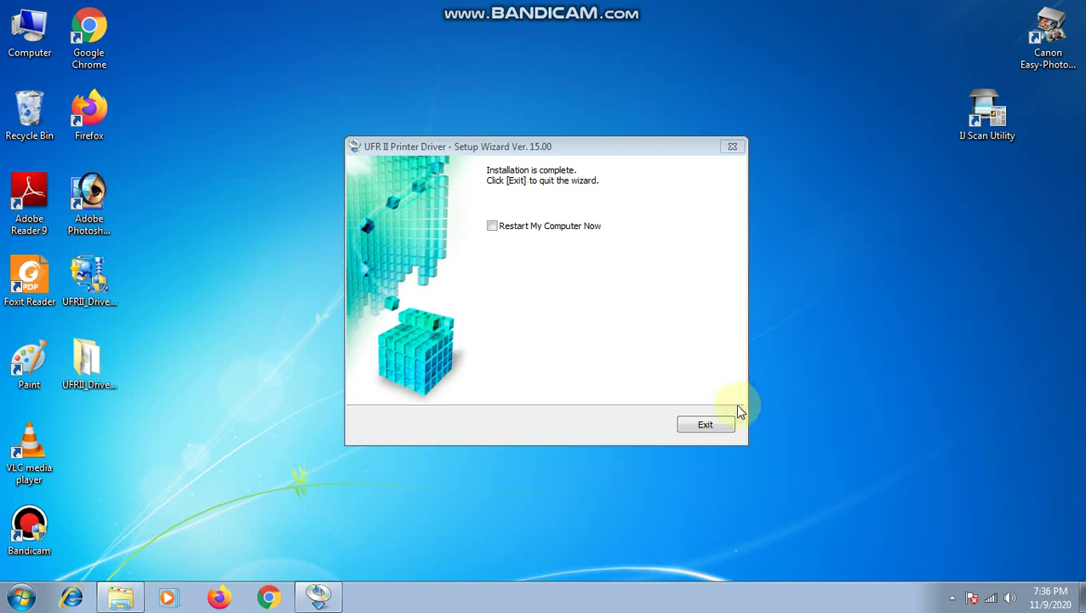
click(705, 423)
Step: Refresh the desktop and open Devices and Printers from the Control Panel
right_click(396, 146)
click(417, 186)
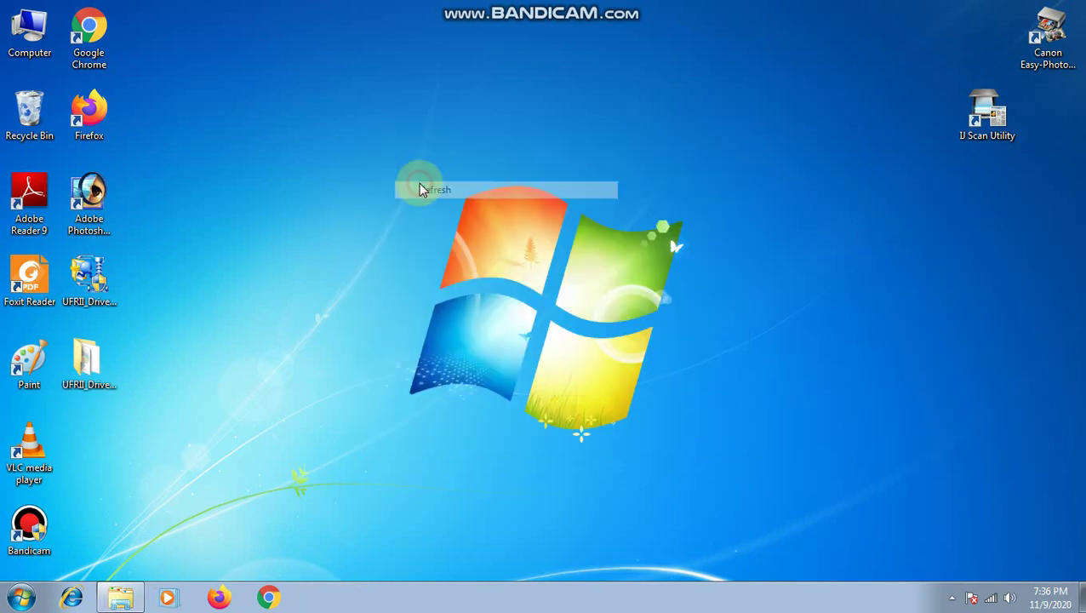
click(3, 589)
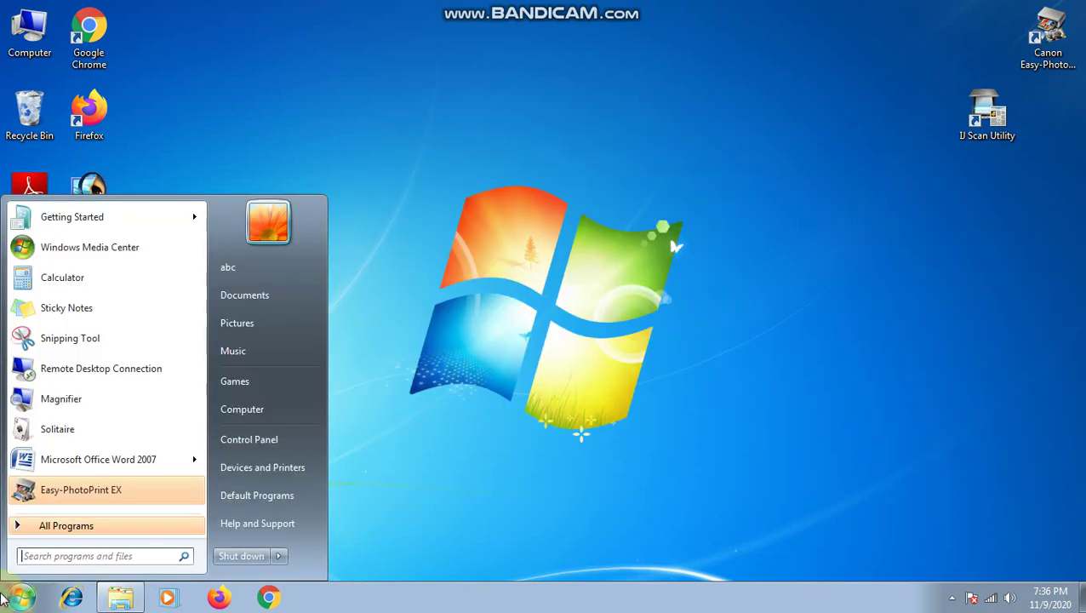
click(249, 439)
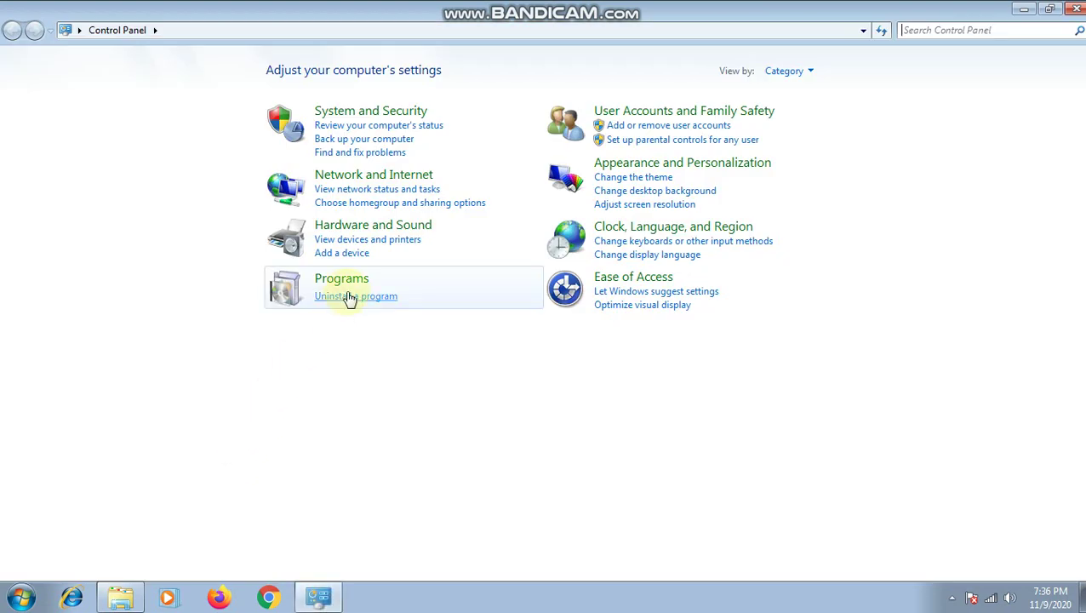
click(389, 240)
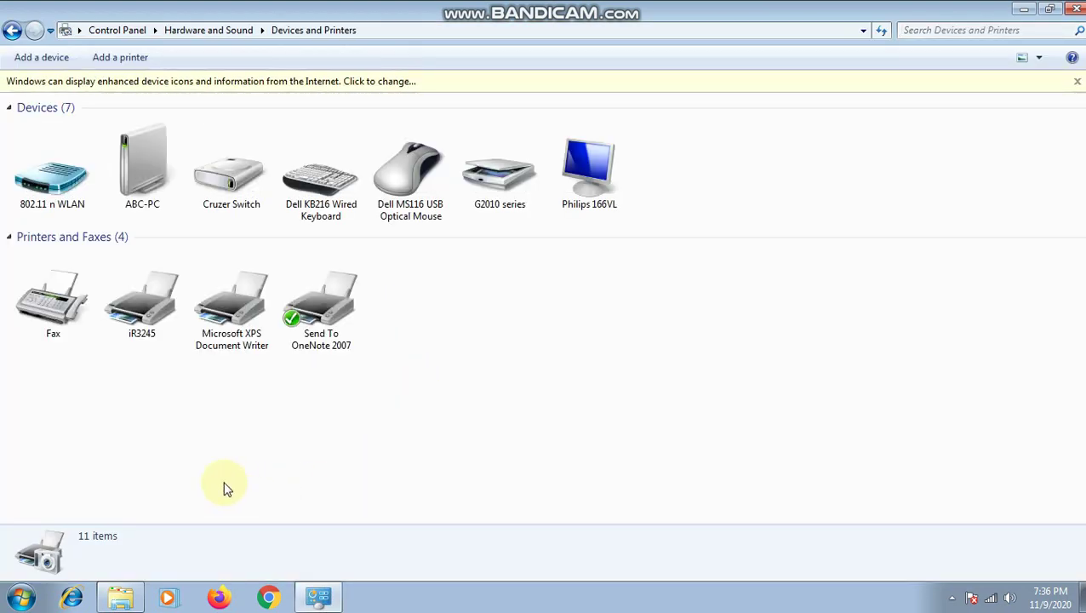
Step: Examine the general and hardware properties of the iR3245 device, and close them without changes
click(145, 318)
right_click(145, 319)
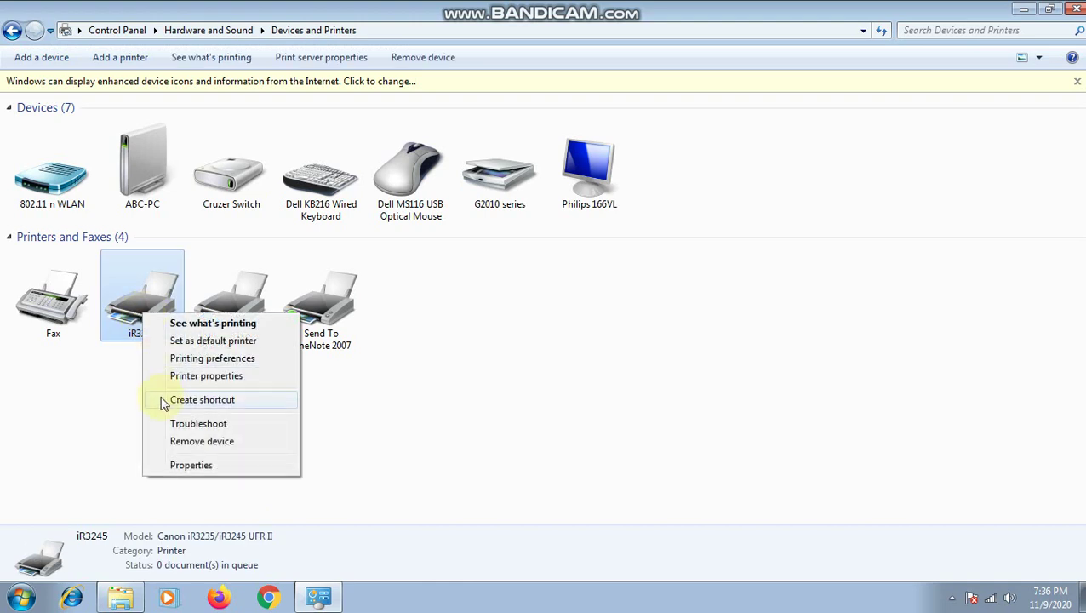
click(183, 462)
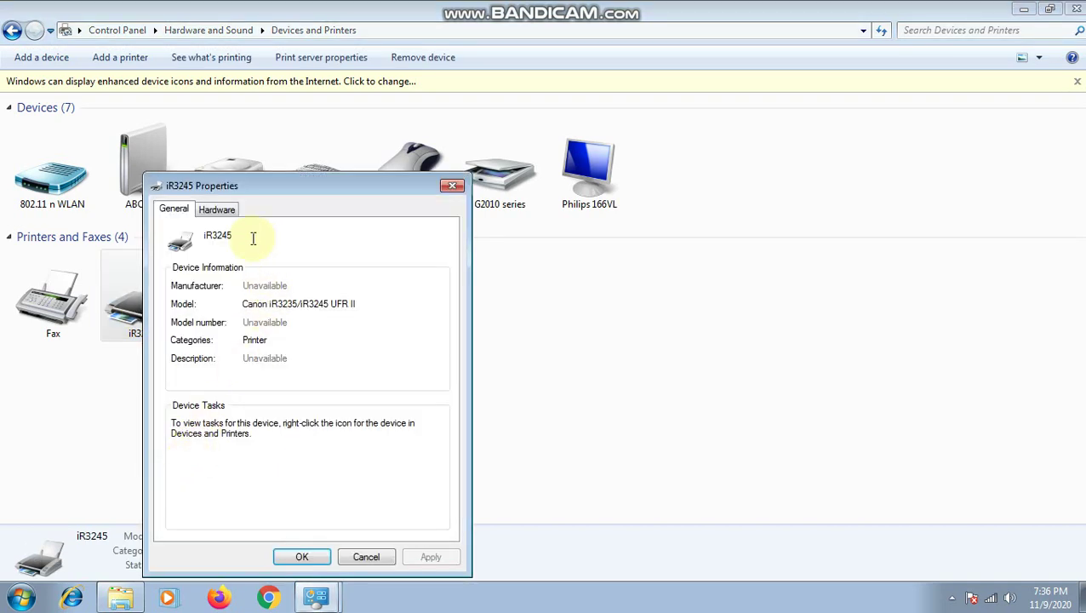
click(216, 209)
click(368, 556)
Step: Rename the iR3245 printer as "iR3245 Photo Copy" in its printer properties, checking its driver in the advanced settings before confirming
right_click(143, 314)
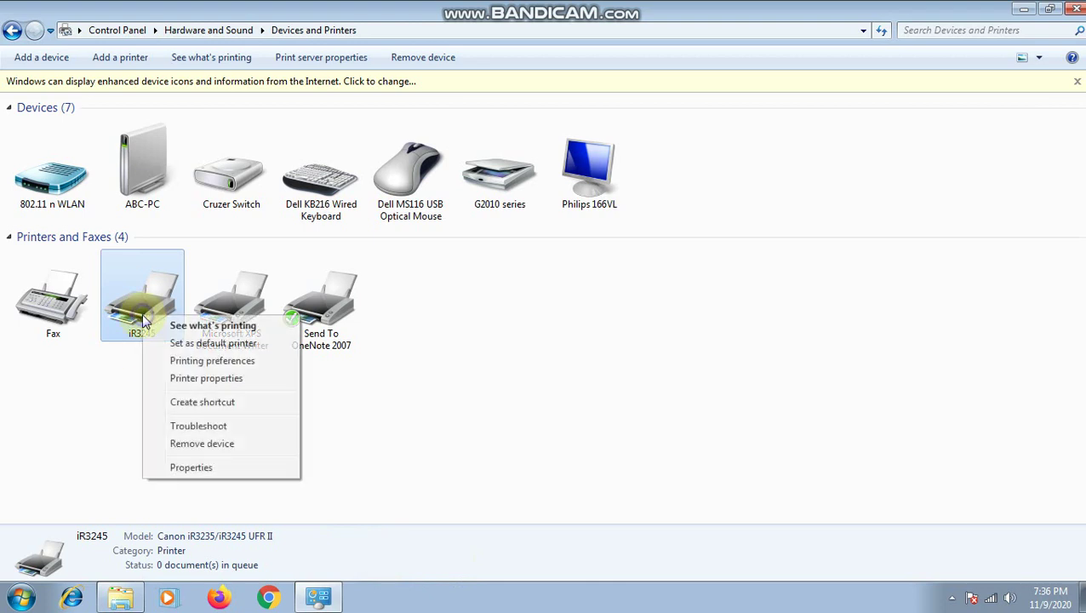
click(201, 379)
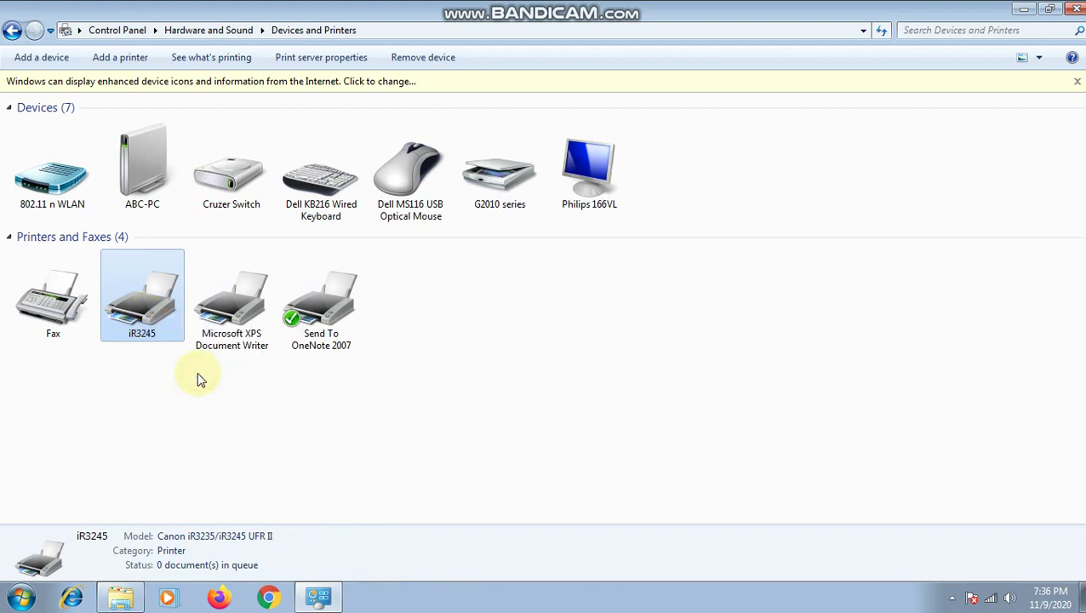
click(336, 242)
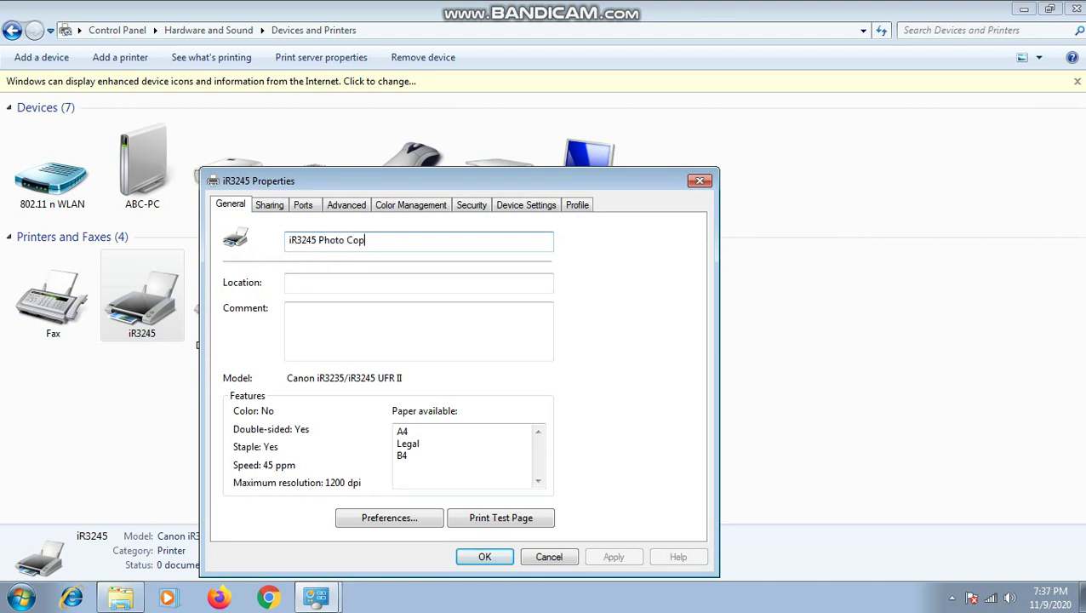
text(Photo Copy)
click(346, 206)
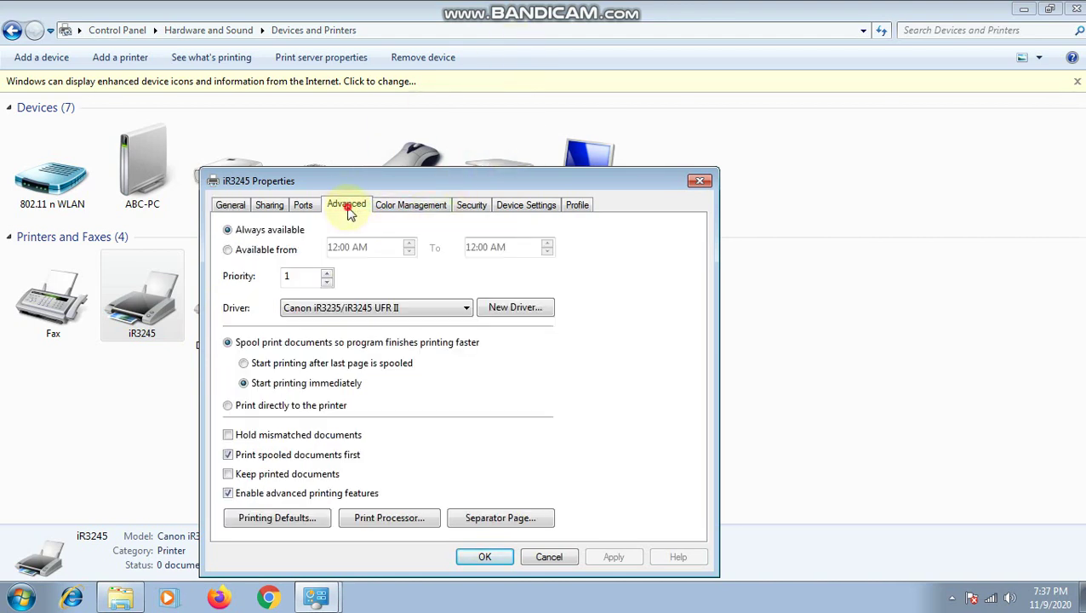
click(388, 307)
click(387, 307)
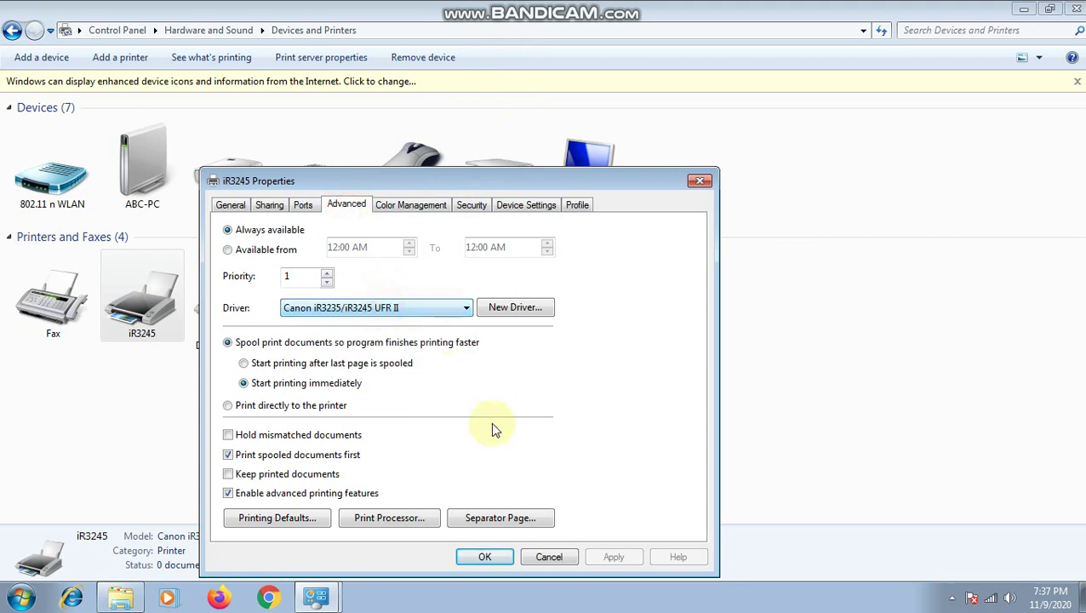
click(484, 556)
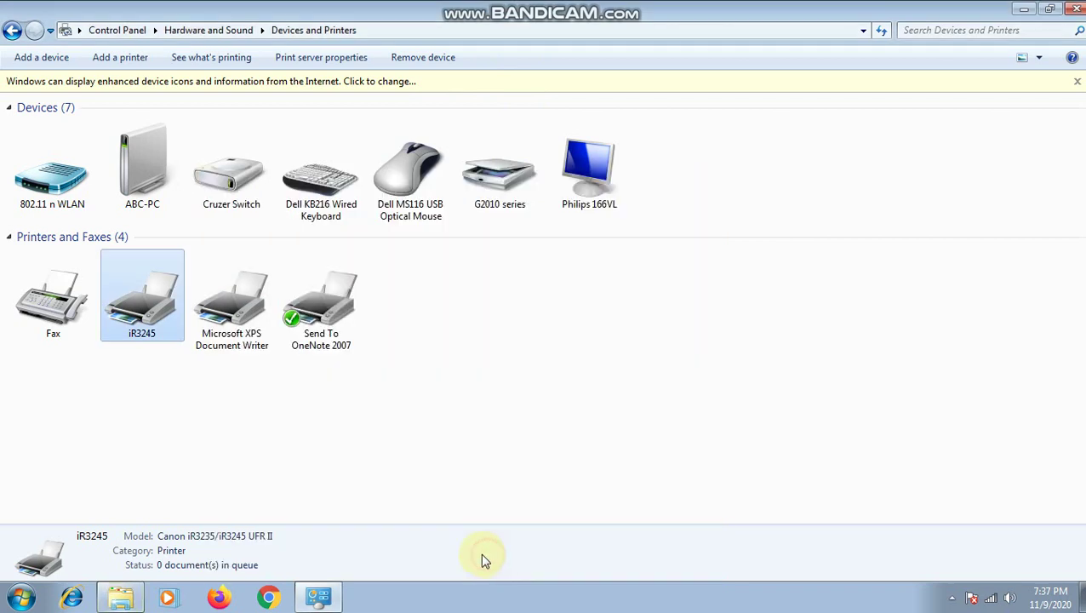
Step: Enable getting enhanced device icons and information from the Internet
right_click(141, 304)
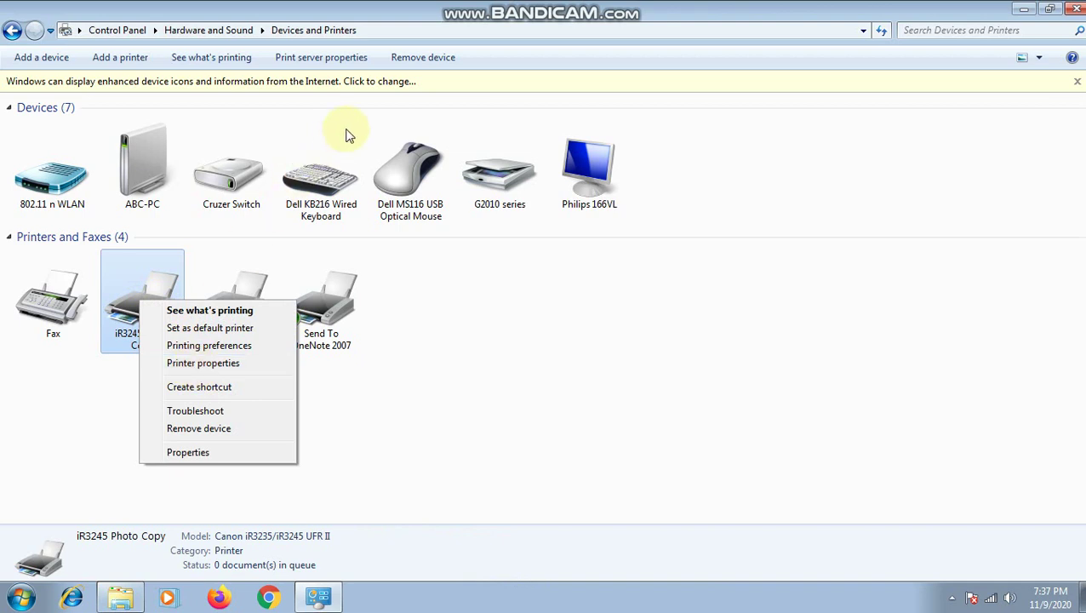
click(391, 82)
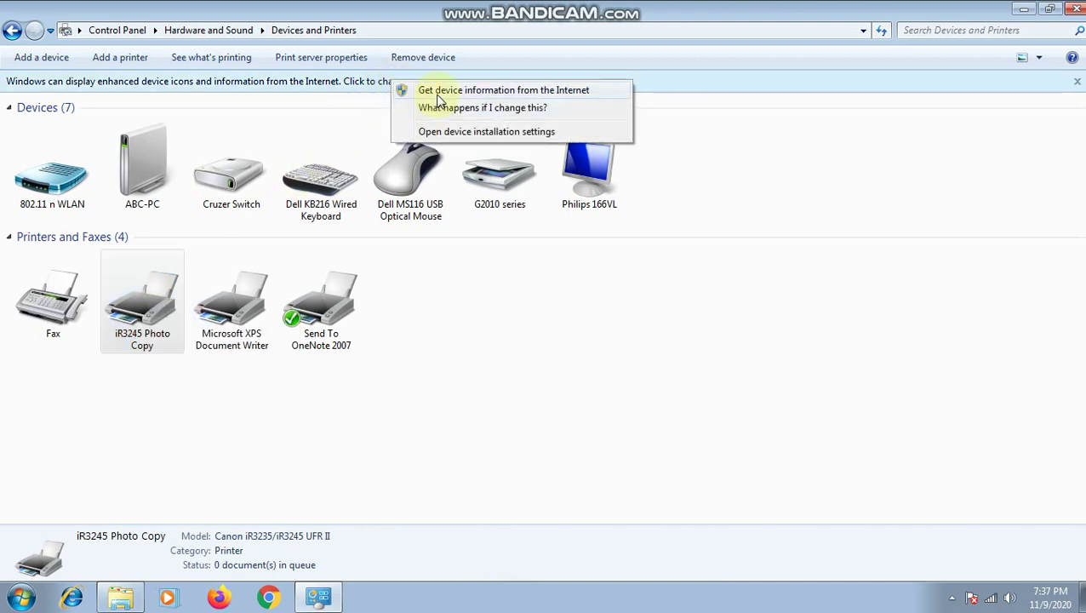
click(441, 91)
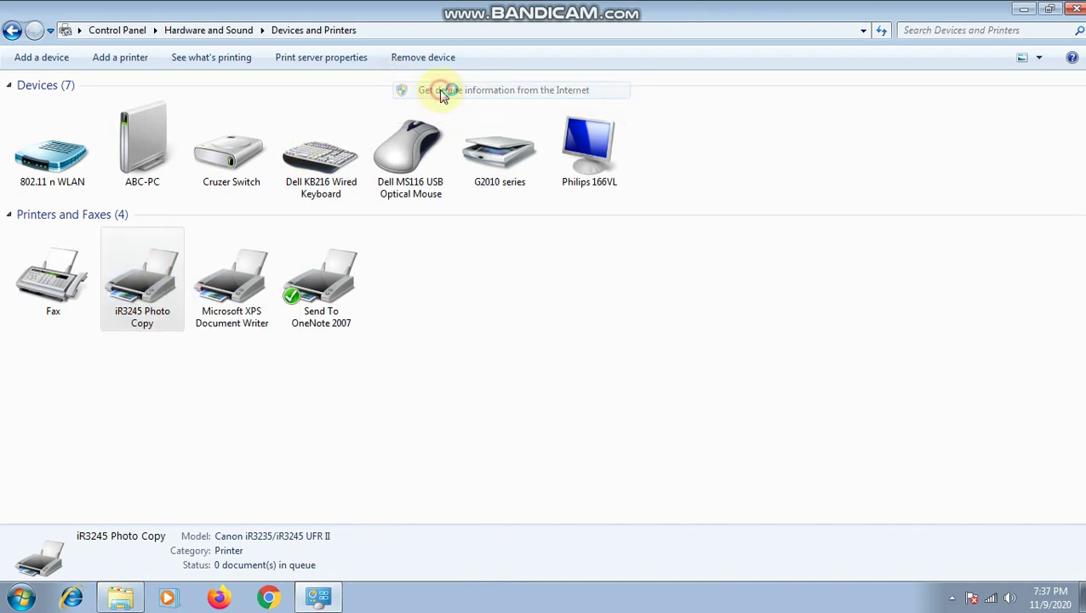
Step: Print a test page from the iR3245 Photo Copy printer properties and close the properties dialog
right_click(151, 291)
click(242, 352)
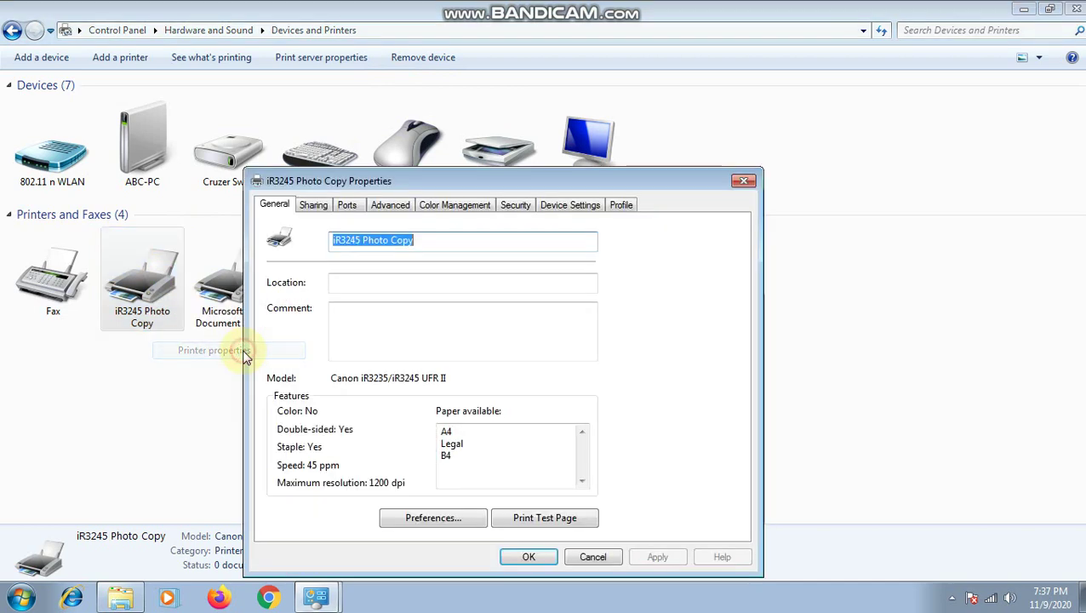
click(563, 517)
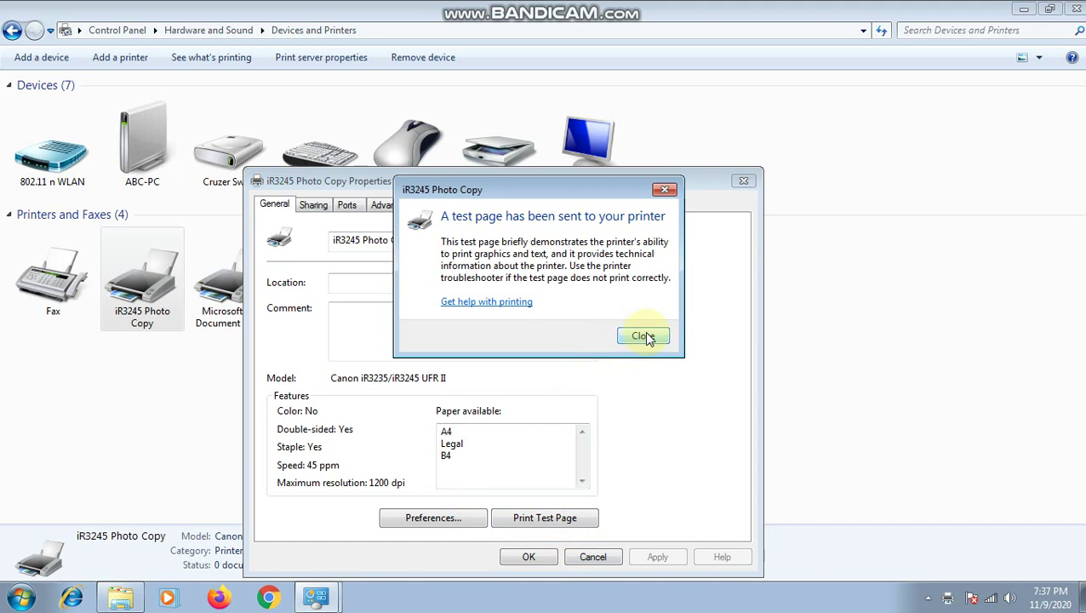
click(644, 336)
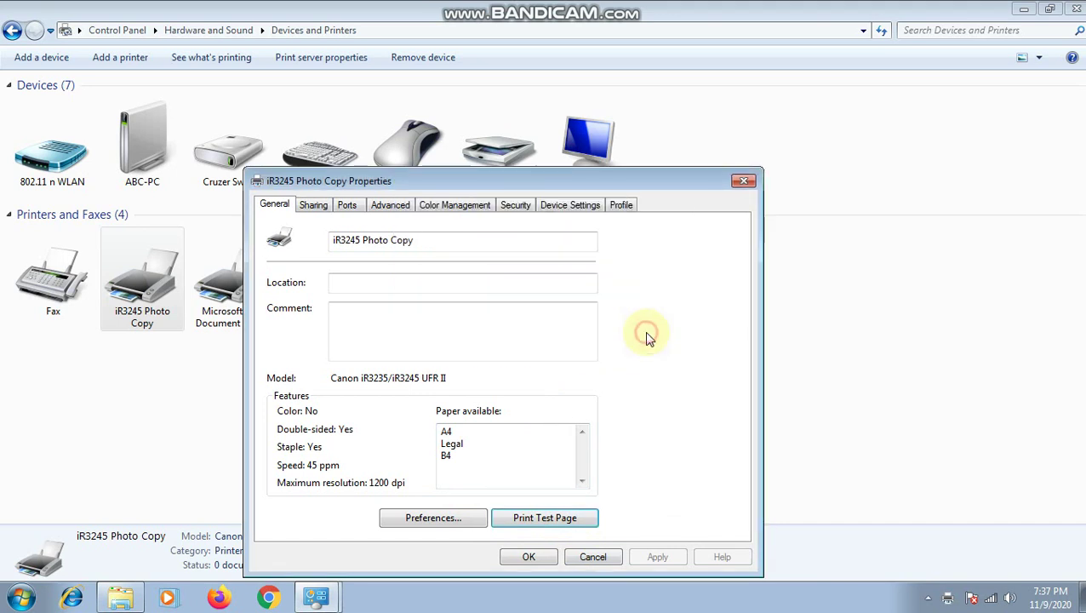
click(748, 185)
Step: Refresh the Devices and Printers view twice
right_click(423, 297)
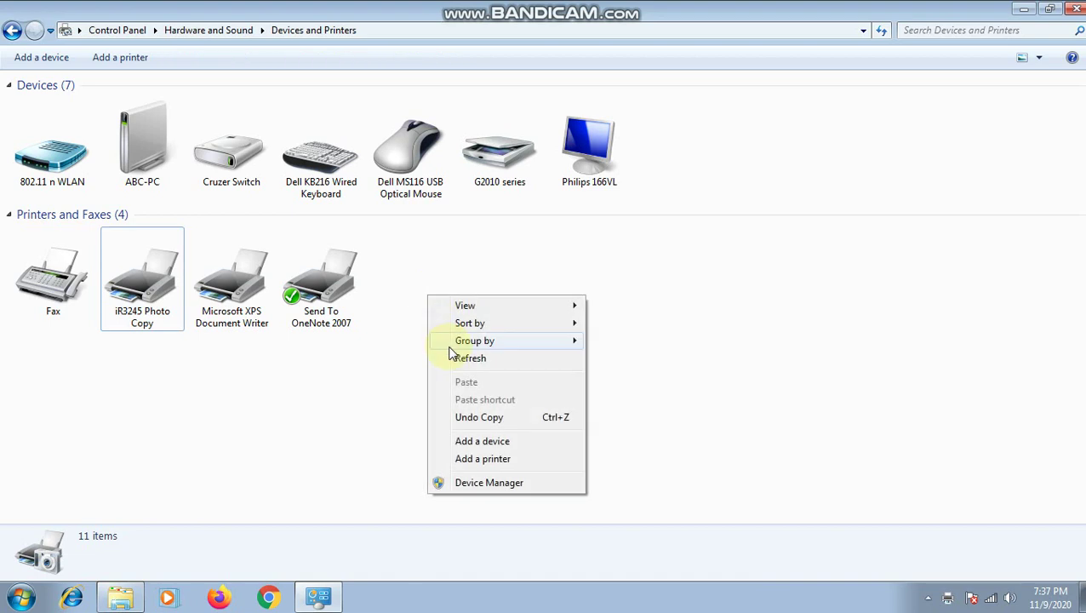
click(448, 354)
right_click(439, 304)
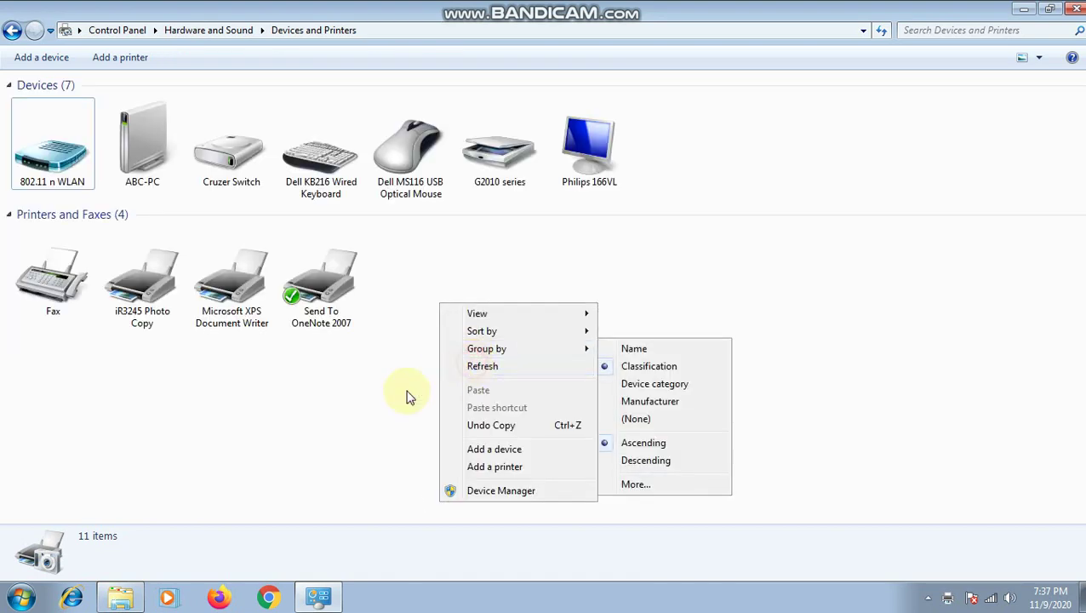
click(491, 371)
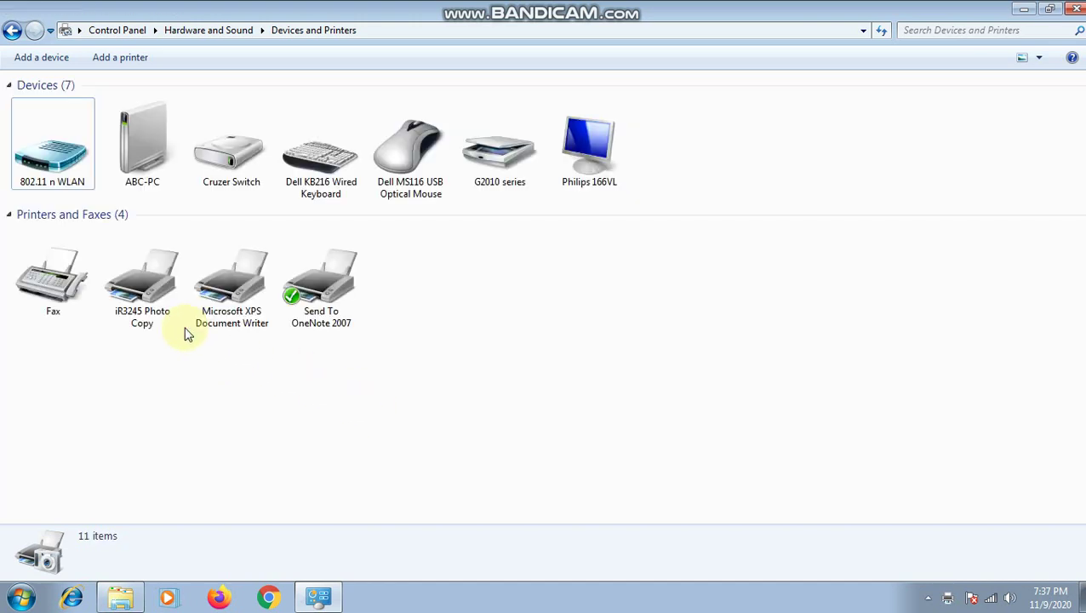
Step: Review the general device properties of the iR3245 Photo Copy printer and close them without changes
right_click(157, 286)
click(167, 445)
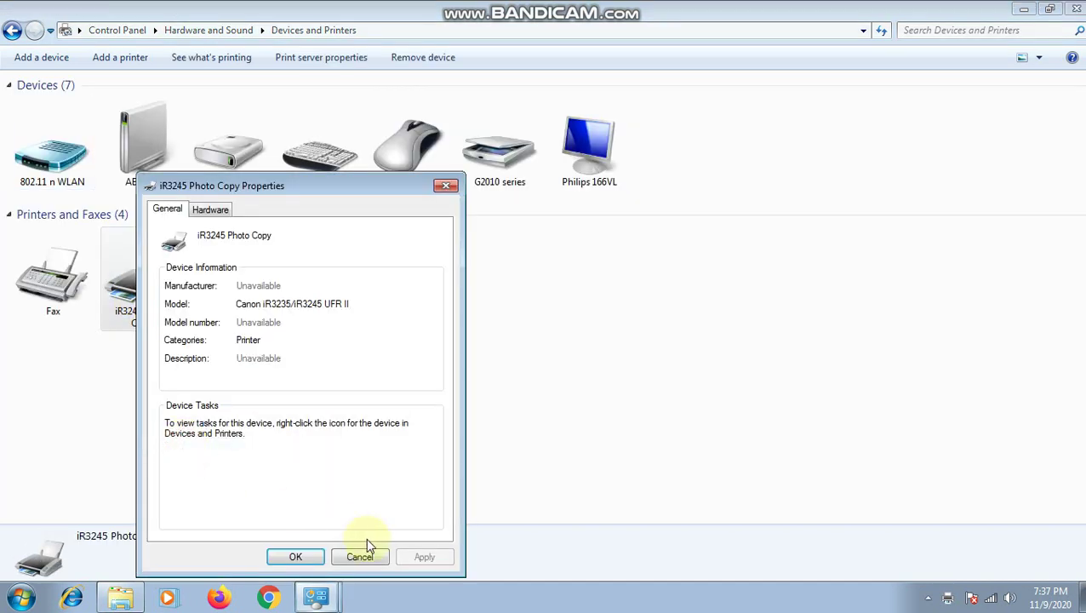
click(367, 553)
right_click(170, 264)
click(217, 426)
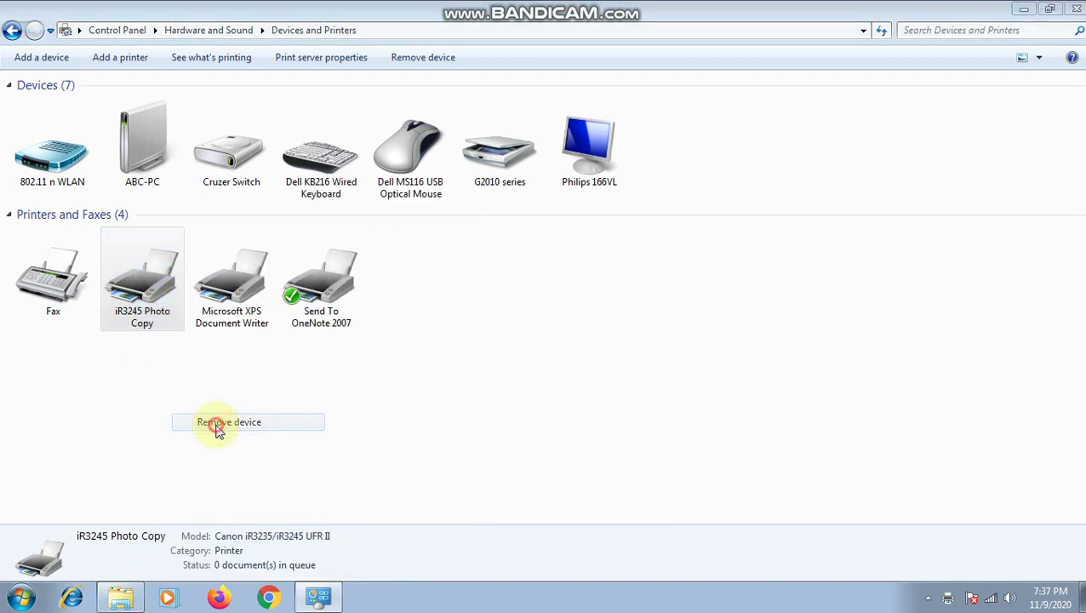
click(657, 307)
Step: Review the sharing and device settings in the iR3245 Photo Copy printer properties and close them without changes
right_click(138, 300)
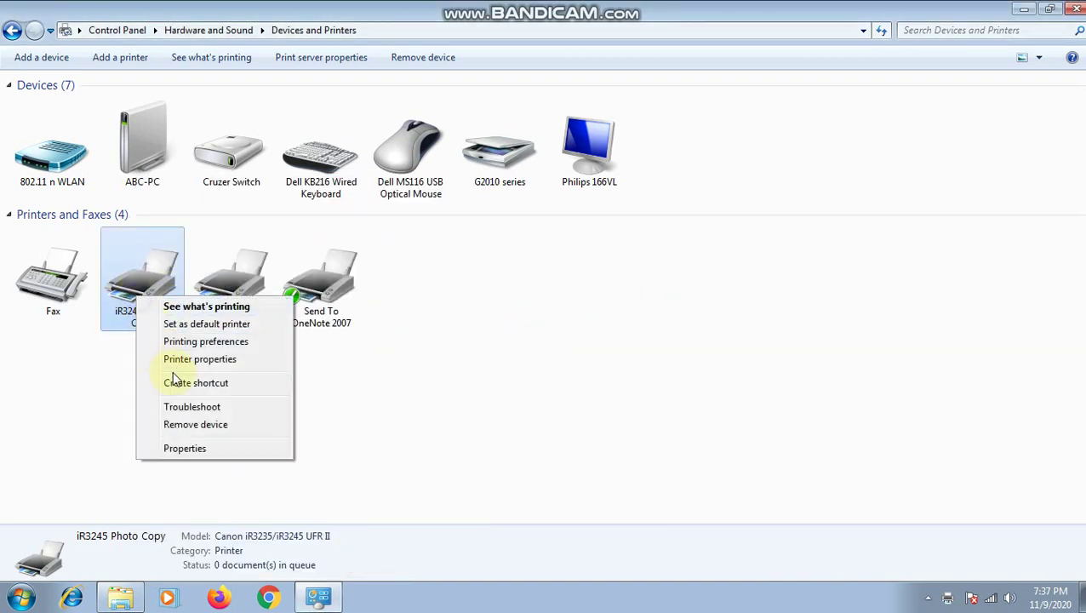
click(182, 358)
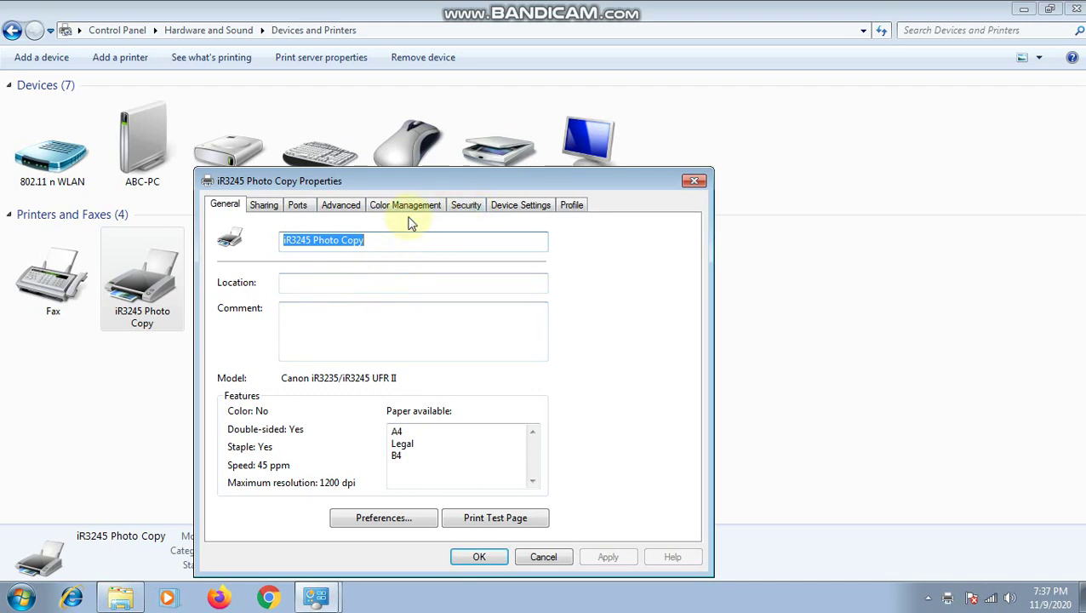
click(262, 205)
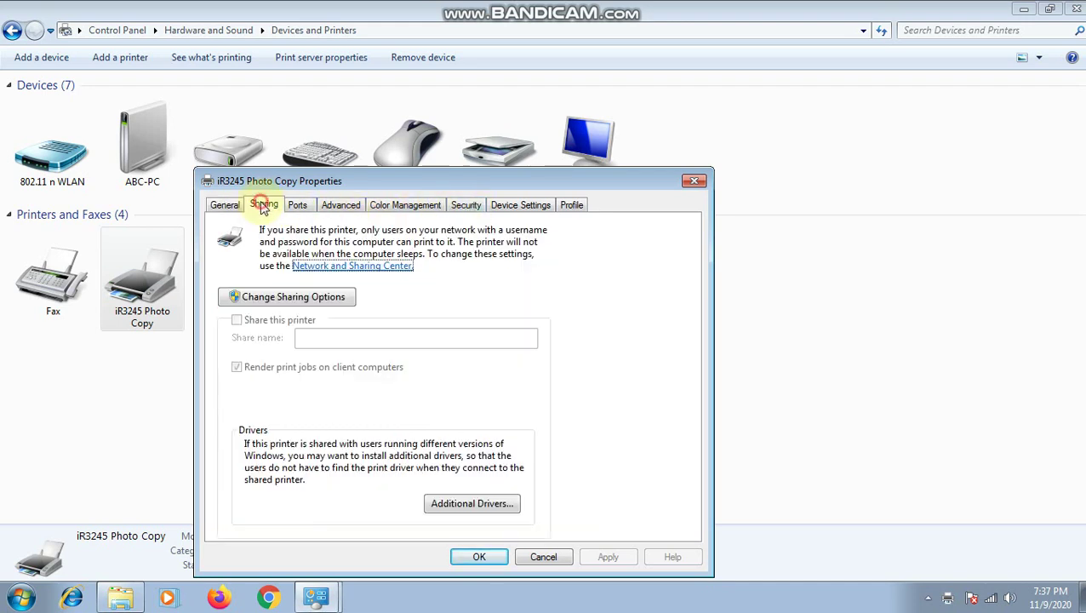
click(518, 205)
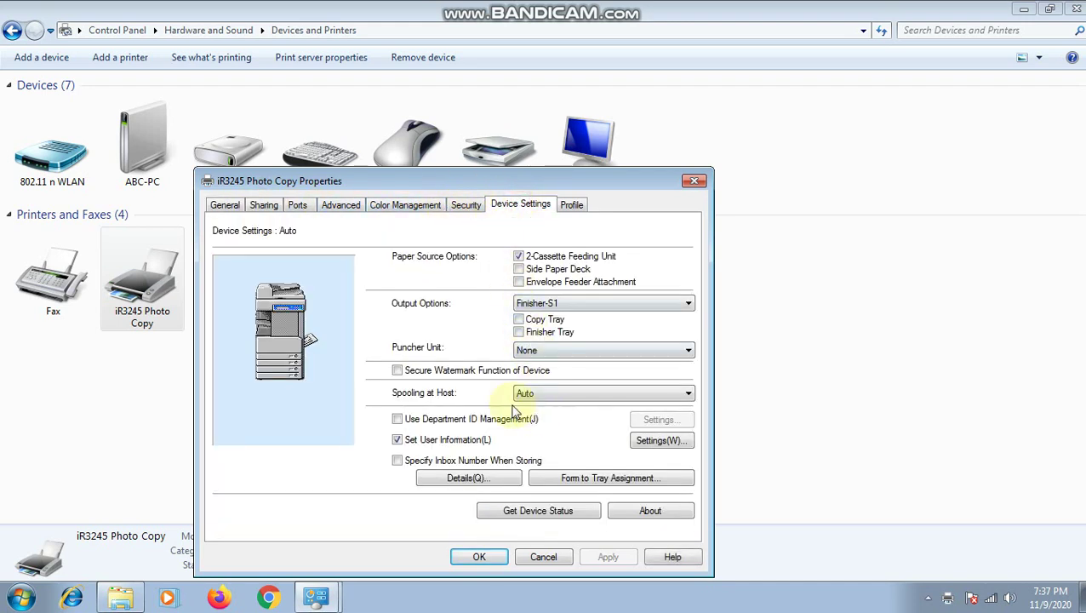
click(544, 557)
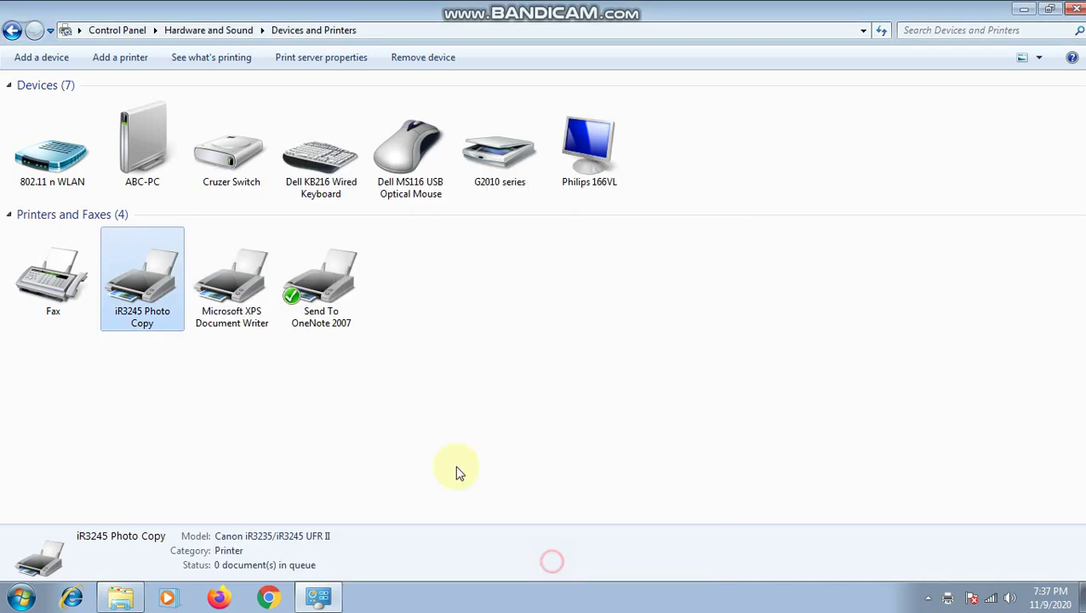
Step: Set the print quality objective to Photos in the iR3245 Photo Copy printing preferences, then apply and close them
right_click(110, 235)
click(177, 281)
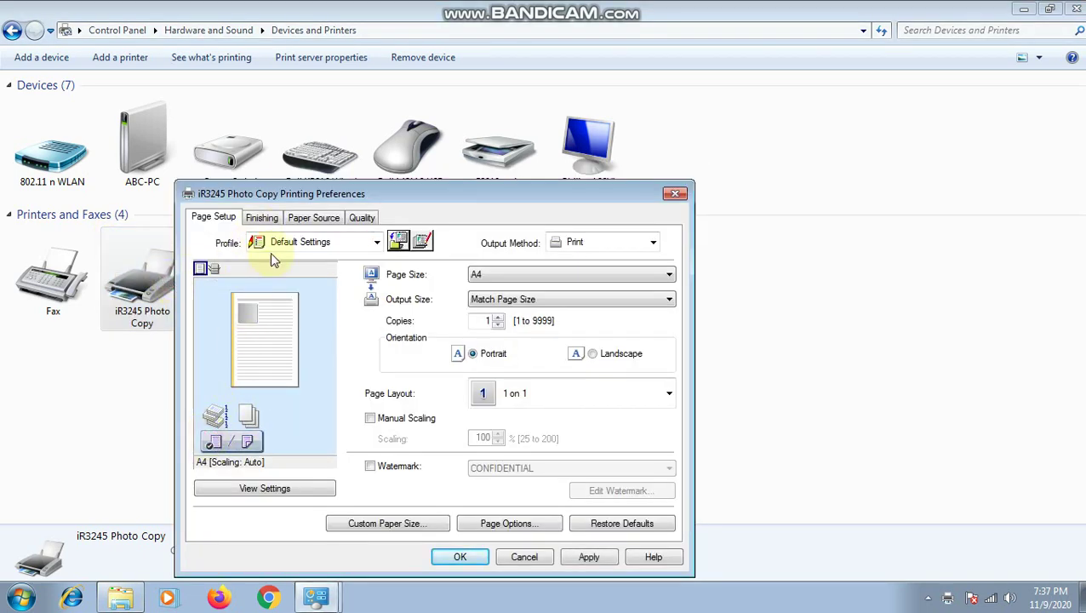
click(359, 219)
click(332, 221)
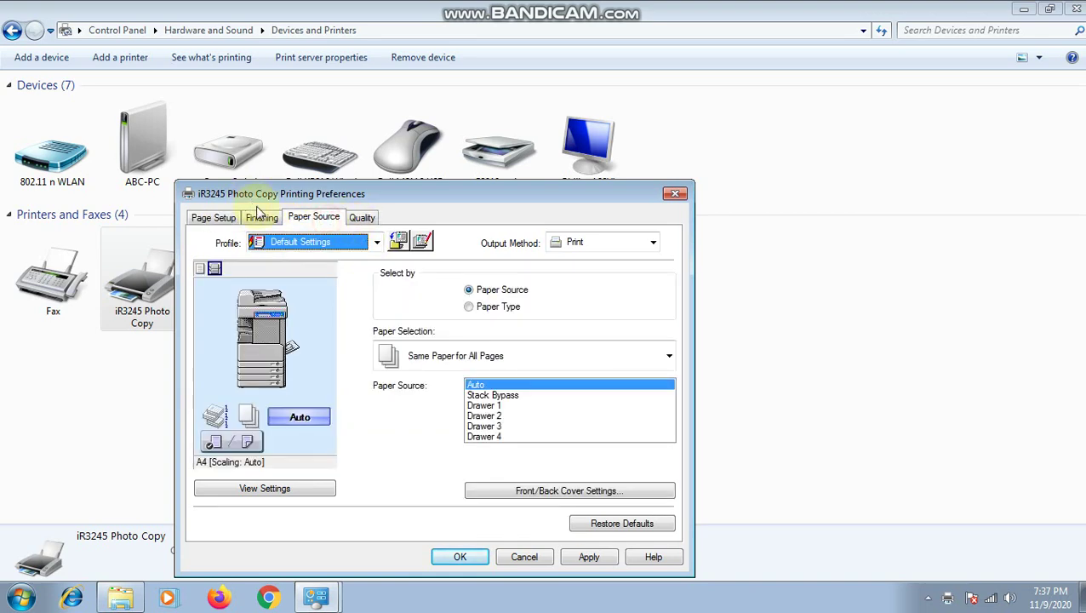
click(363, 217)
click(399, 320)
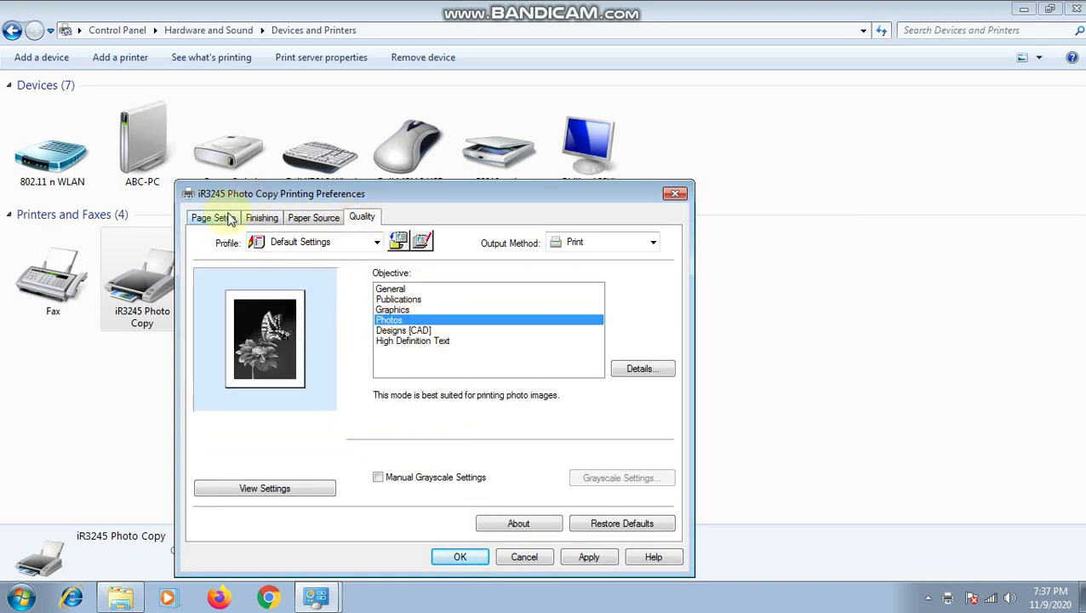
click(214, 216)
click(595, 562)
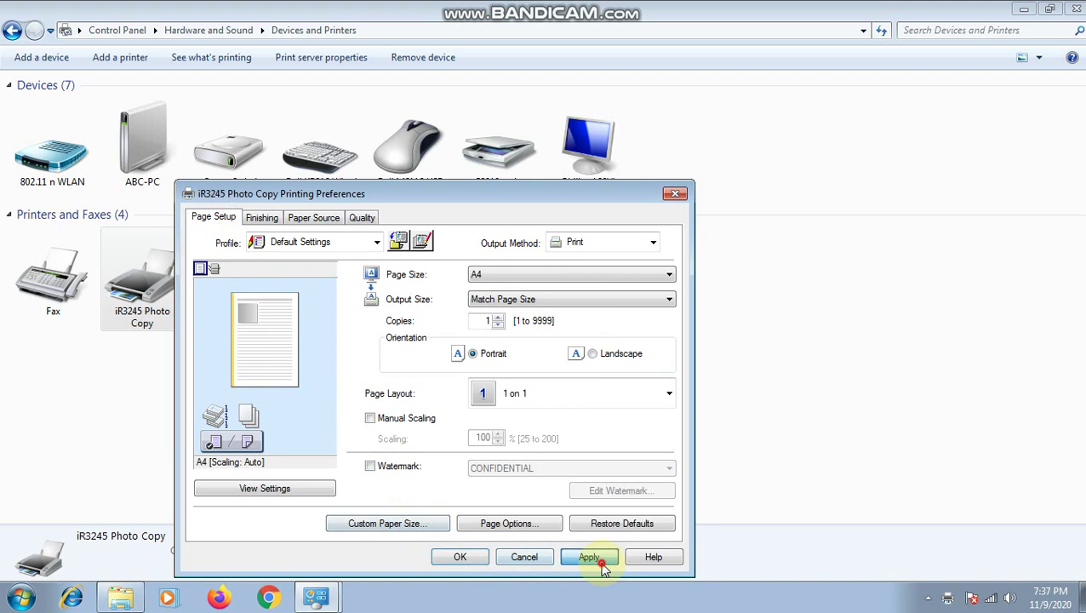
click(459, 557)
Step: Refresh the Devices and Printers view and close its window
right_click(478, 327)
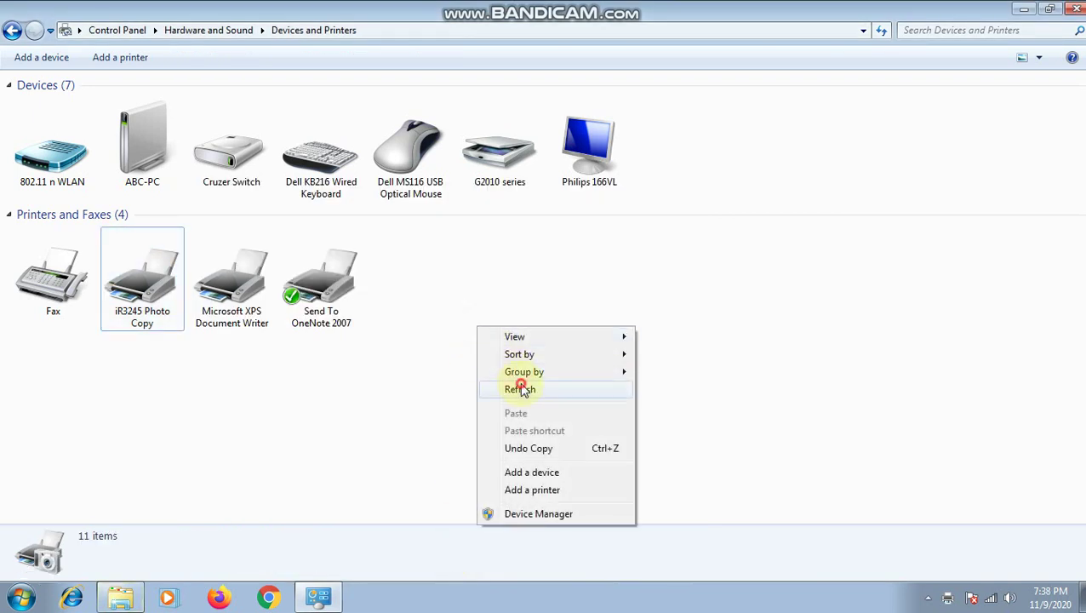
click(519, 389)
key(alt+F4)
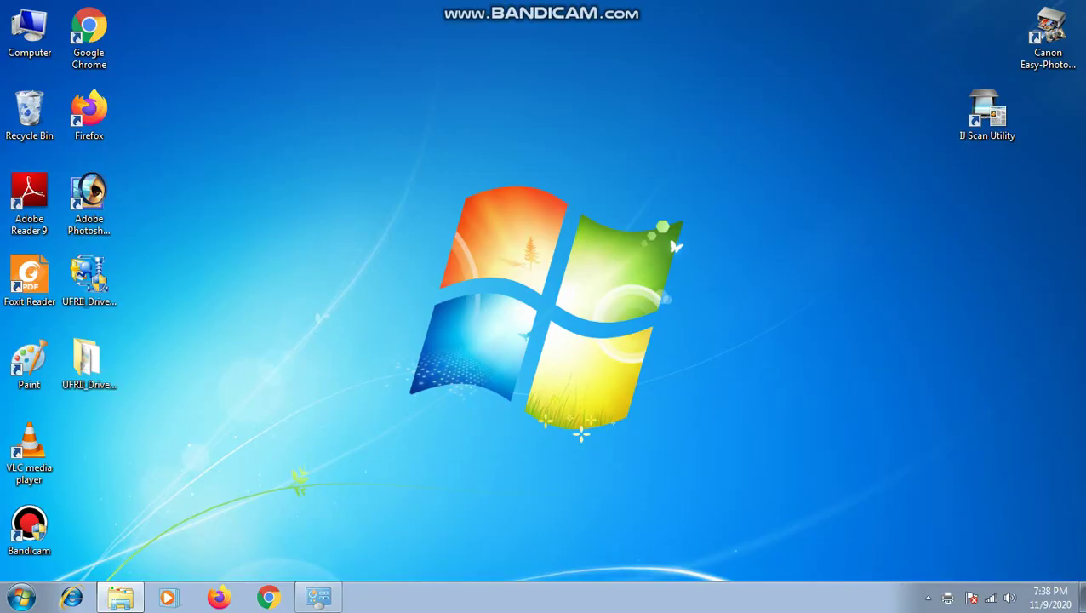
Step: Refresh the Windows desktop
right_click(423, 182)
click(460, 225)
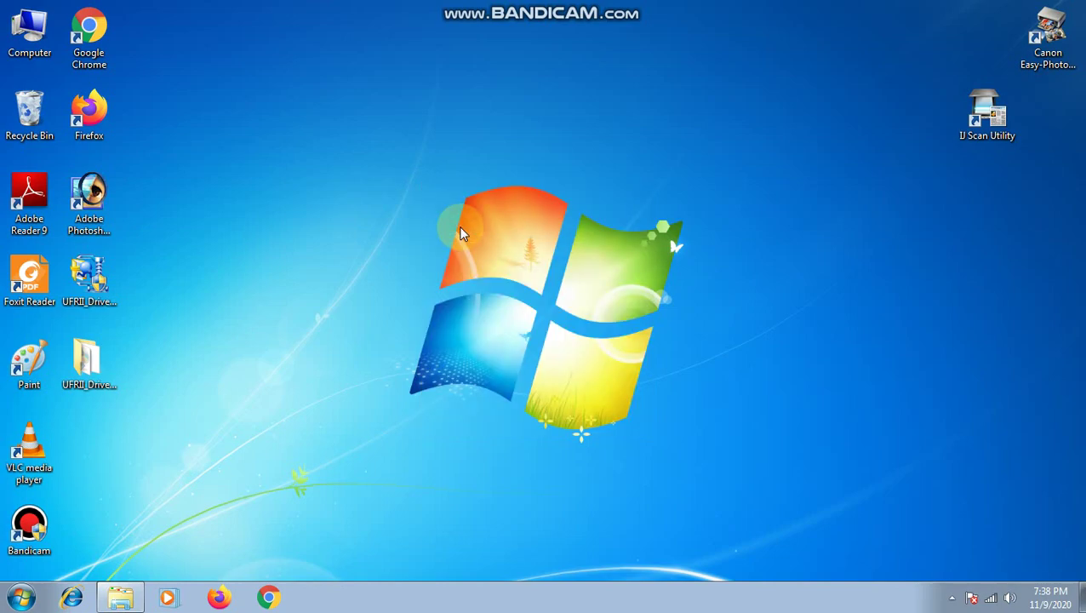